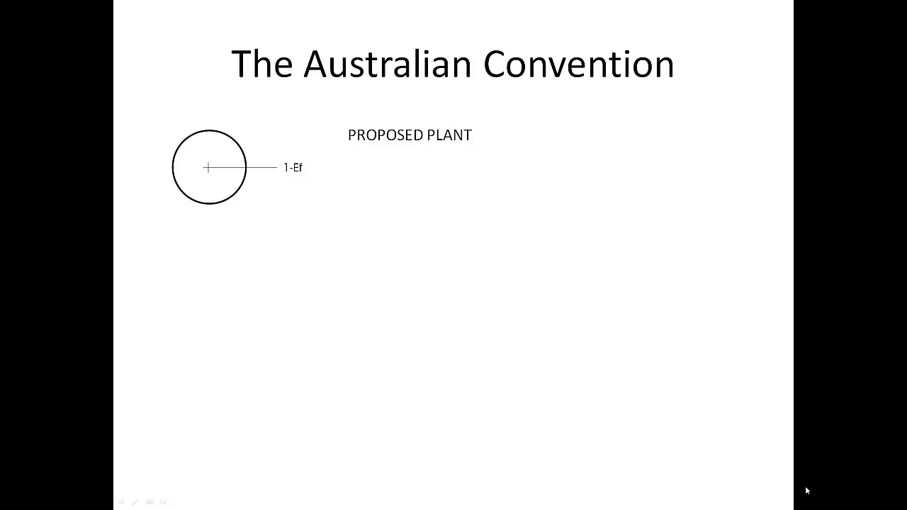
# - Advance the Australian Convention slide to show the 'Circle – Line weight' bullet under PROPOSED PLANT
pyautogui.press('Right')
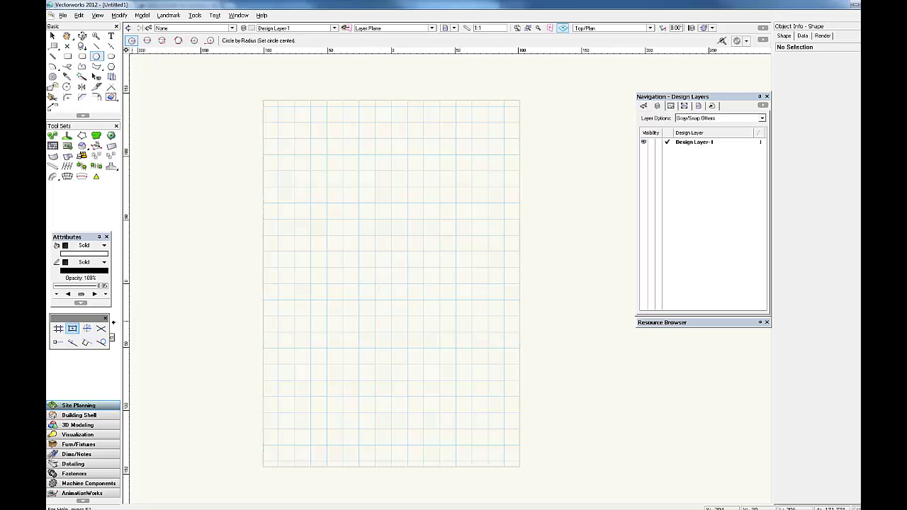
# - Draw a radius-30 circle centred at 0,0 on Design Layer-1 and set its fill to None
pyautogui.click(391, 284)
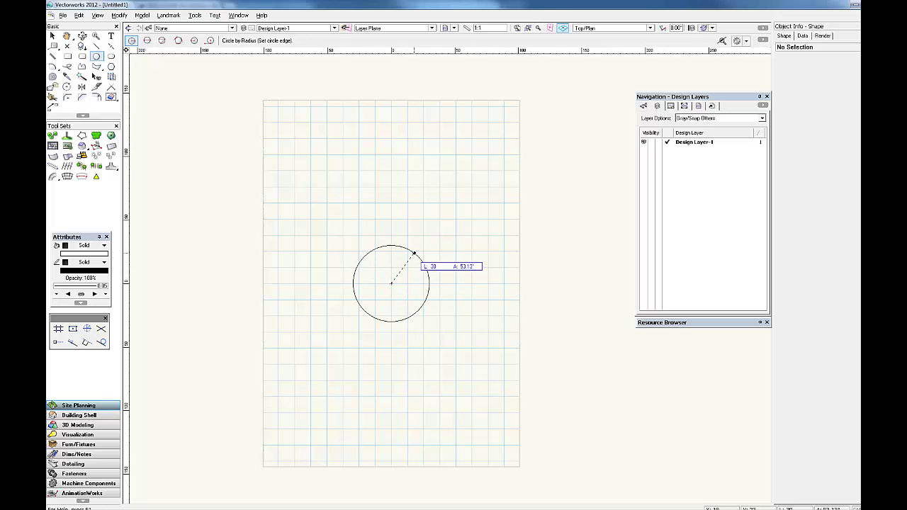
pyautogui.click(414, 253)
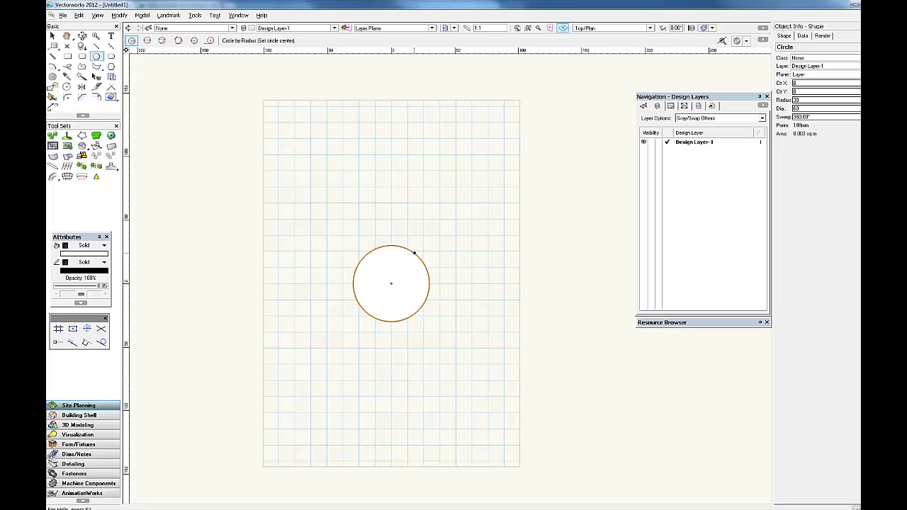
pyautogui.click(97, 246)
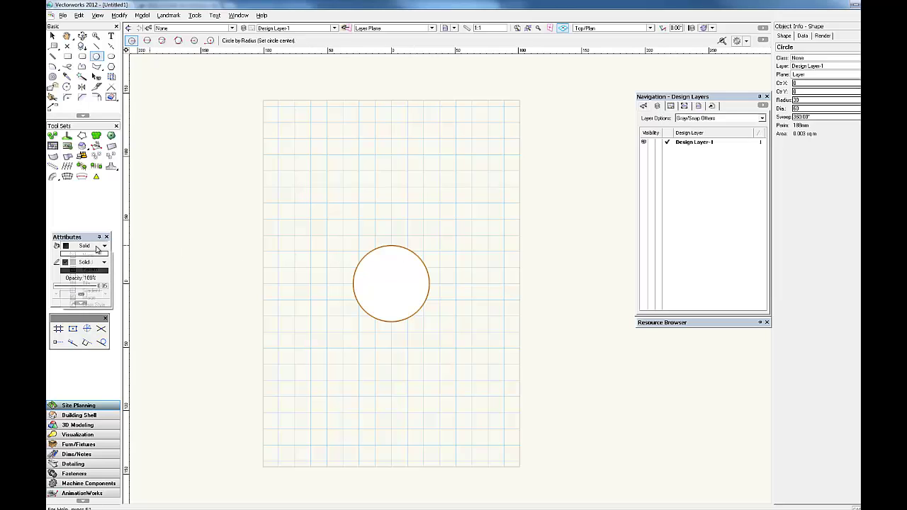
pyautogui.click(93, 256)
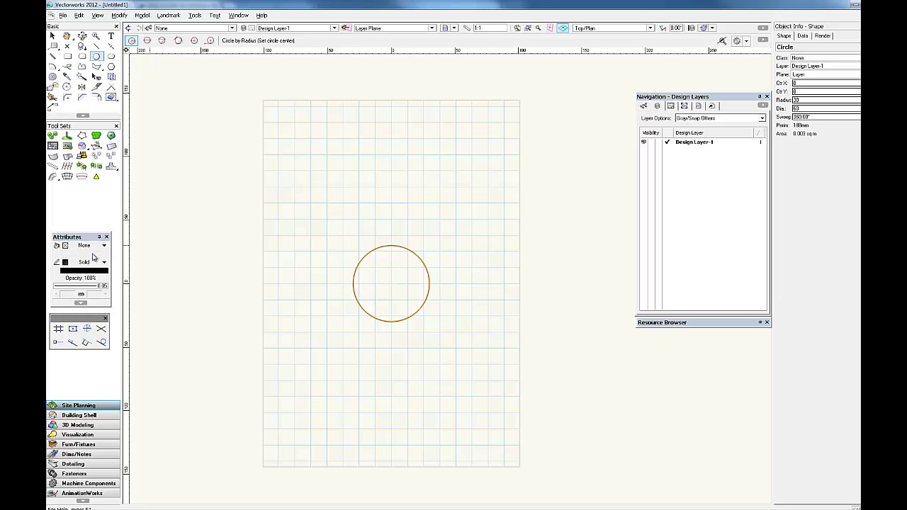
pyautogui.click(51, 36)
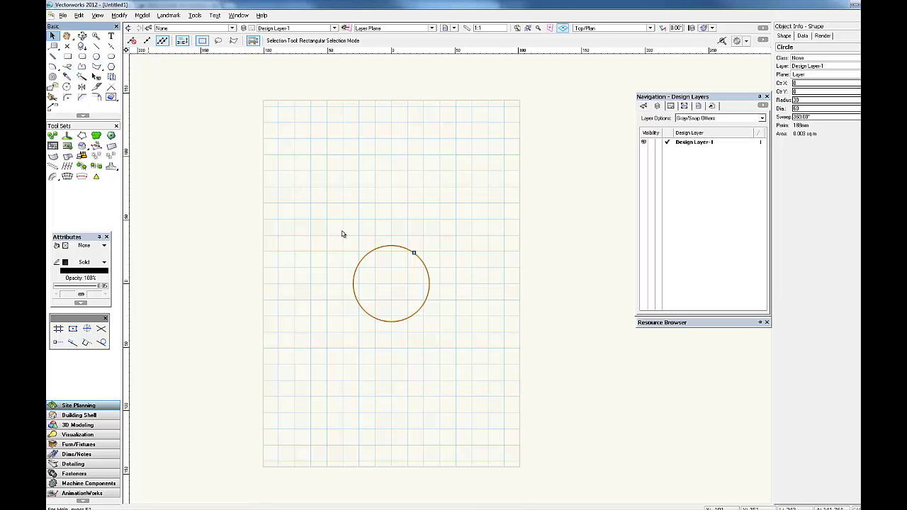
# - Create a new plant, Untitled Plant-1, from the circle using Create New Plant..
pyautogui.rightClick(389, 250)
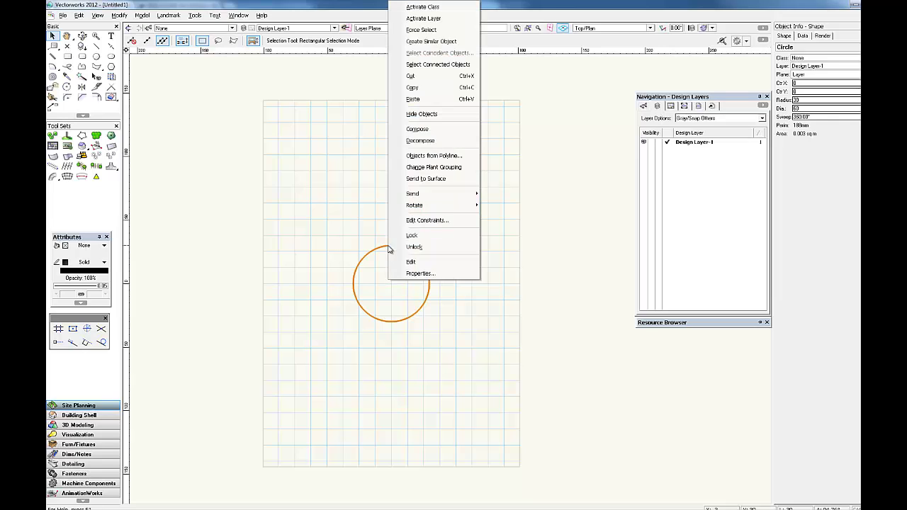
pyautogui.click(373, 235)
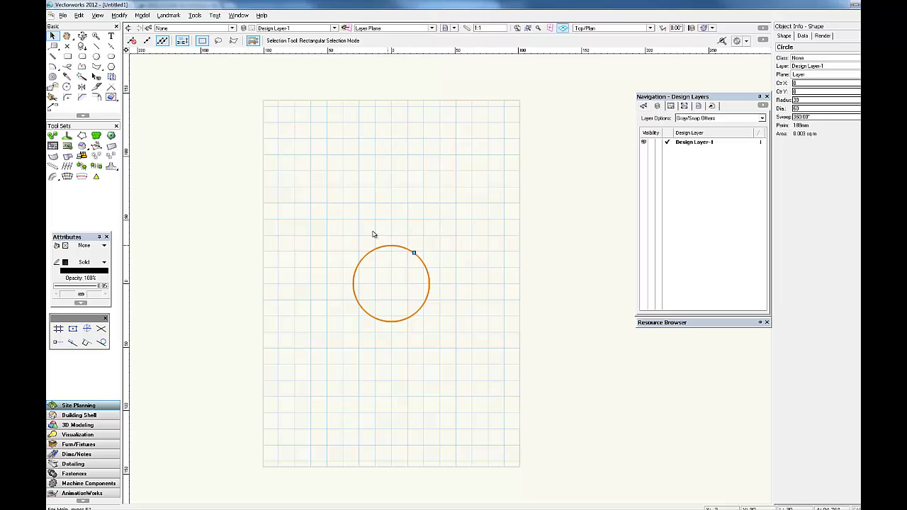
pyautogui.rightClick(414, 241)
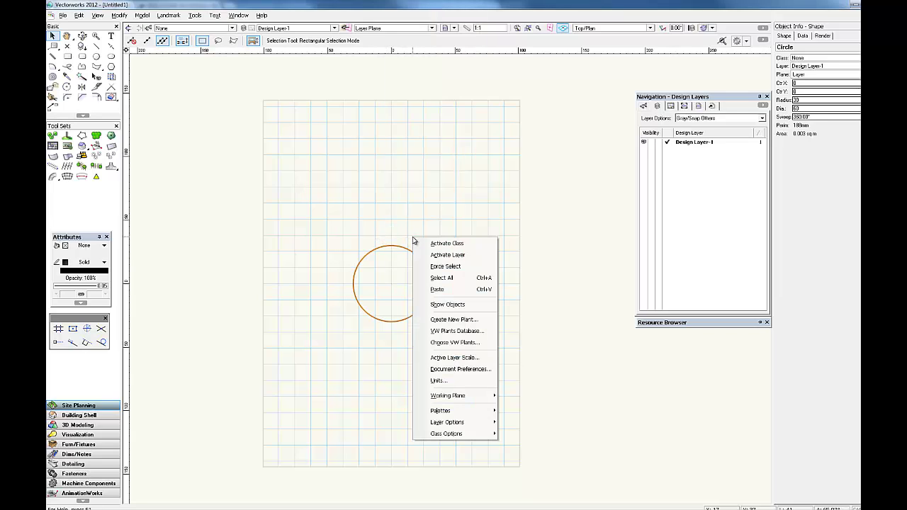
pyautogui.click(455, 324)
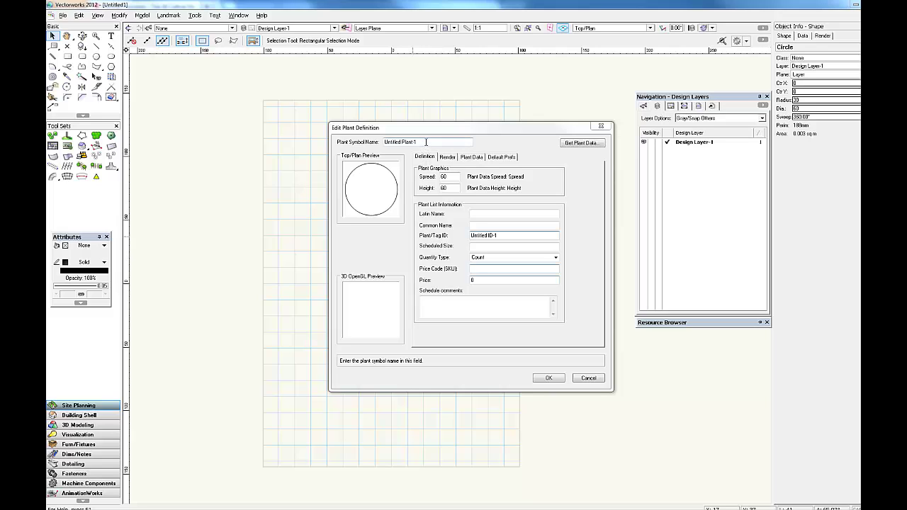
# - Replace the Untitled Plant-1 symbol name with 'T - ' plus the pasted 'Parrotia persica'
pyautogui.moveTo(425, 142); pyautogui.dragTo(381, 144)
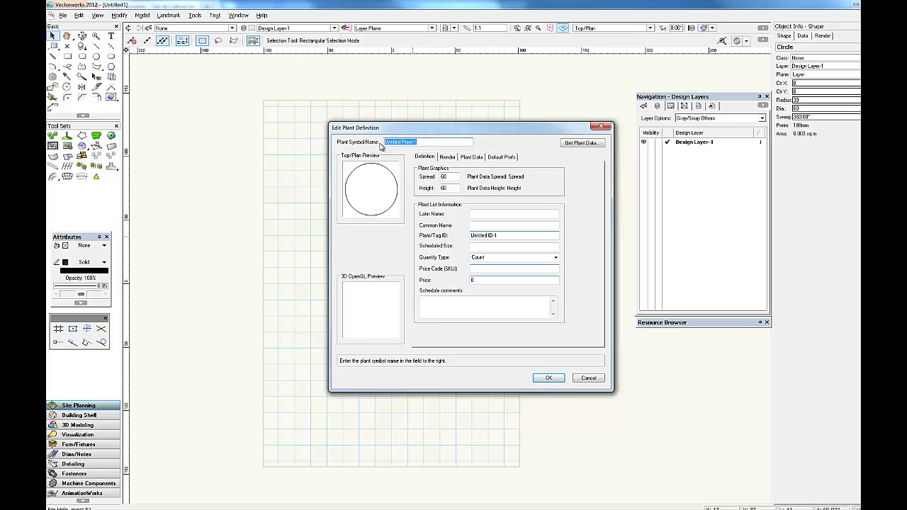
pyautogui.press('BackSpace')
pyautogui.write('T -')
pyautogui.write('Parrotia persica')
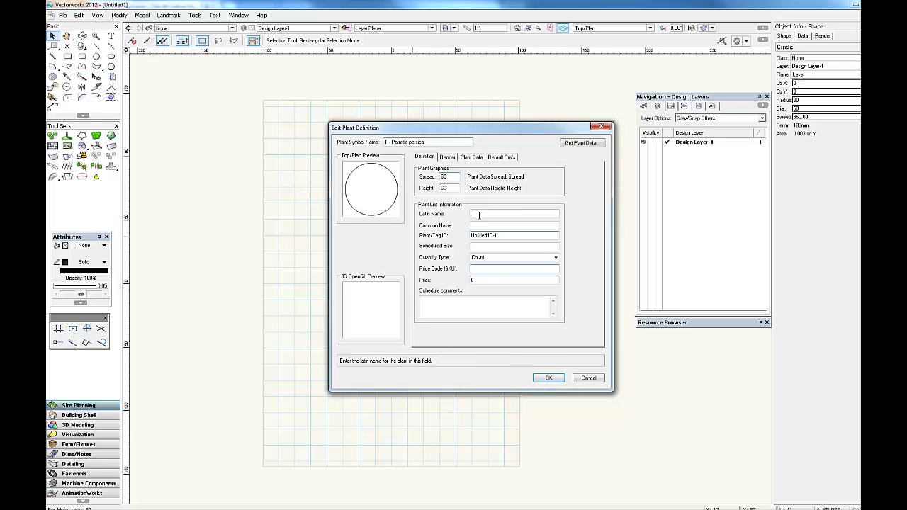
# - Enter Latin Name Parrotia persica and change the Plant/Tag ID to Pp
pyautogui.write('Paronia persica')
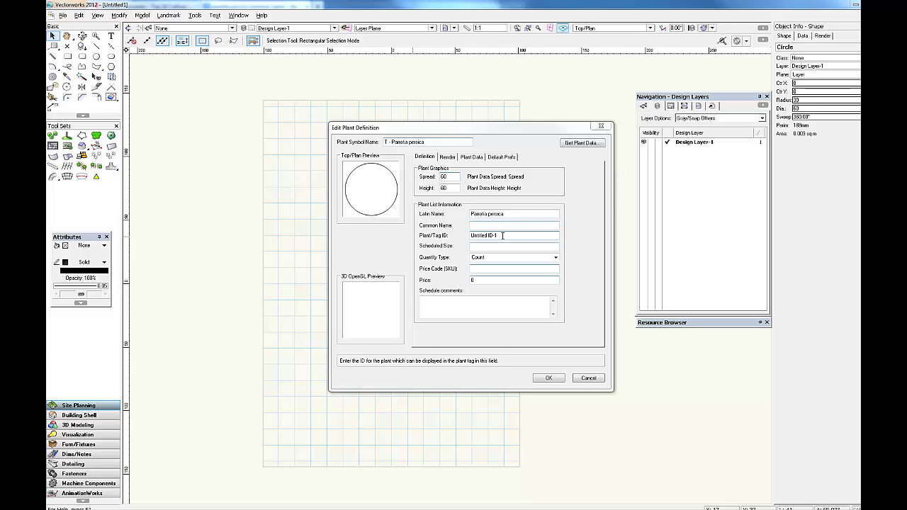
pyautogui.moveTo(515, 235); pyautogui.dragTo(464, 238)
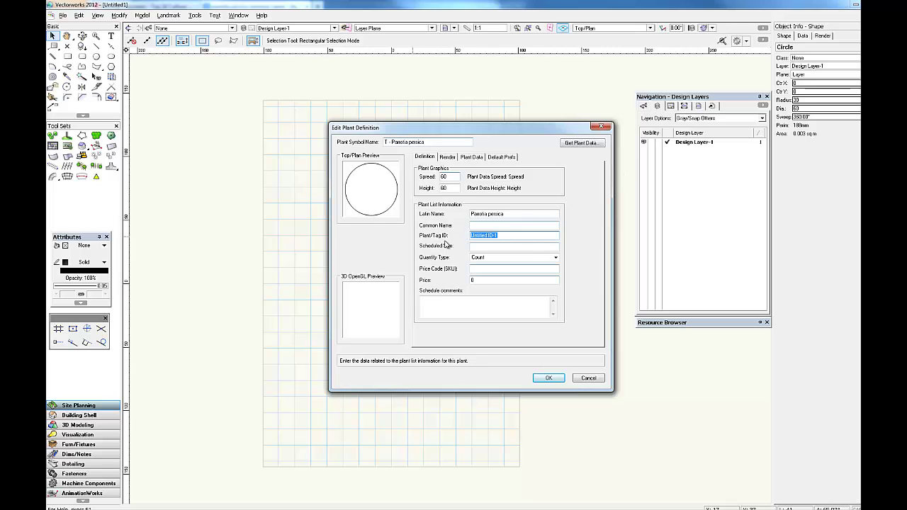
pyautogui.press('BackSpace')
pyautogui.write('Pp')
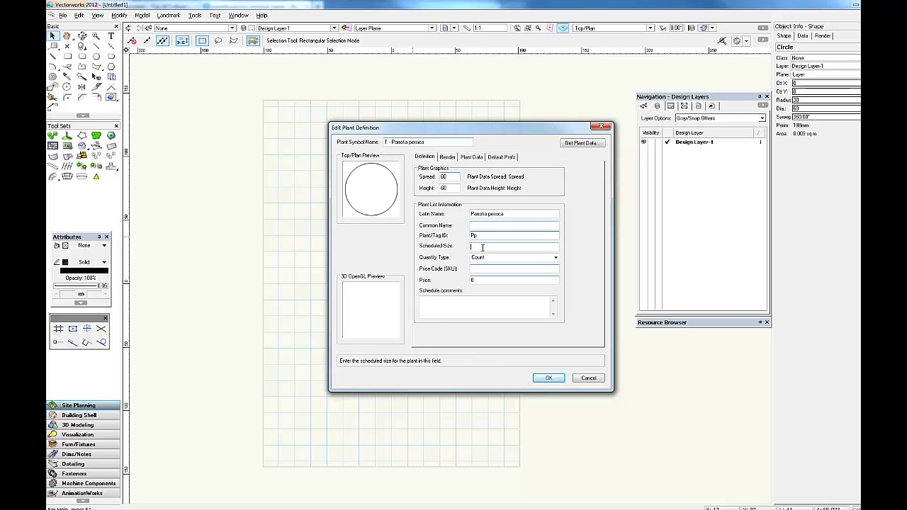
# - Set Scheduled Size to 50cm and append 50cm to the end of the symbol name
pyautogui.click(482, 246)
pyautogui.write('50cm')
pyautogui.moveTo(498, 247); pyautogui.dragTo(473, 248)
pyautogui.rightClick(474, 251)
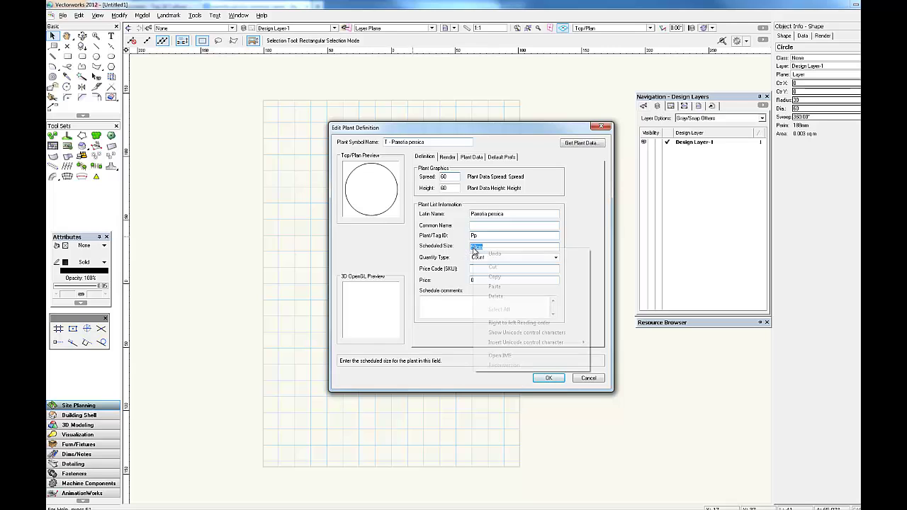
pyautogui.click(494, 276)
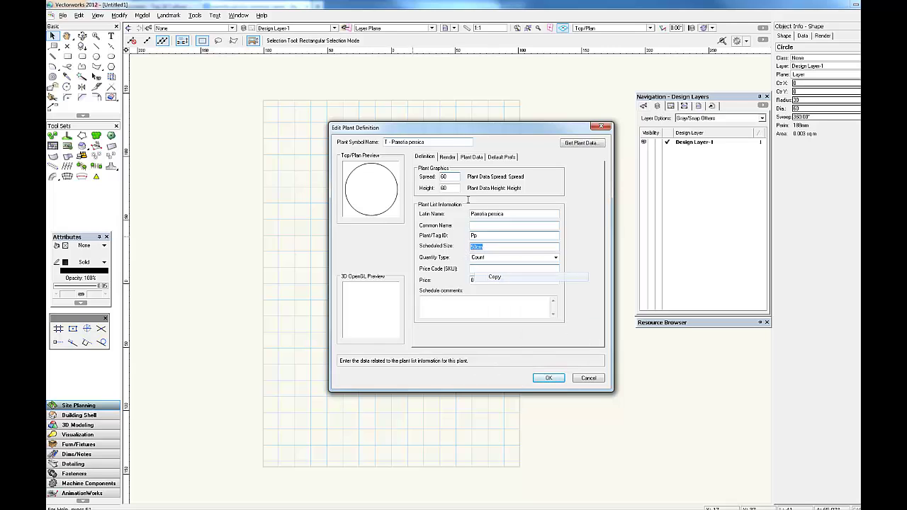
pyautogui.click(429, 141)
pyautogui.hotkey('ctrl', 'v')
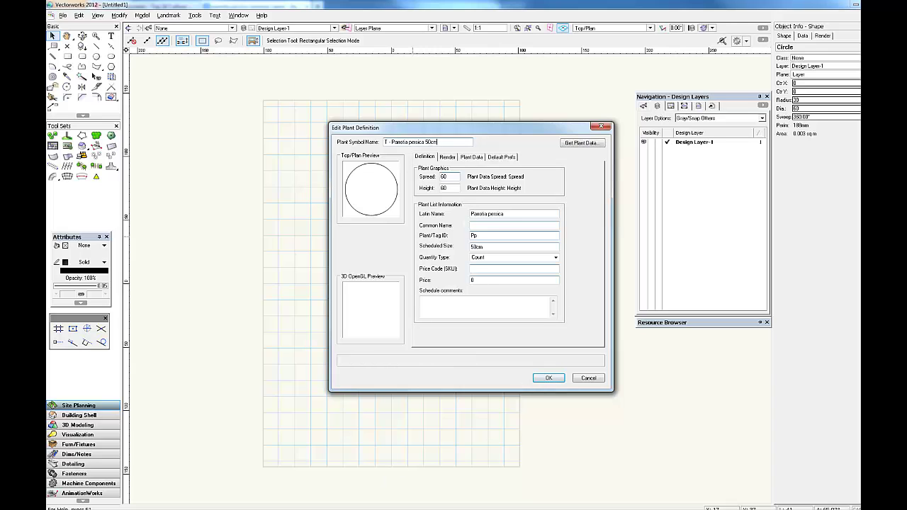
pyautogui.hotkey('alt', 'Tab')
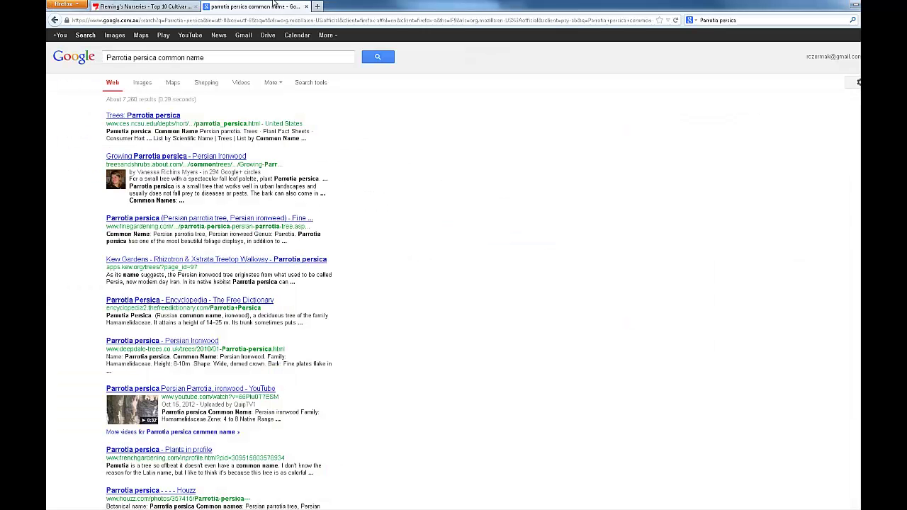
# - Review the Parrotia persica page on Fleming's Nurseries, then return to the plant's Plant Data tab
pyautogui.click(170, 6)
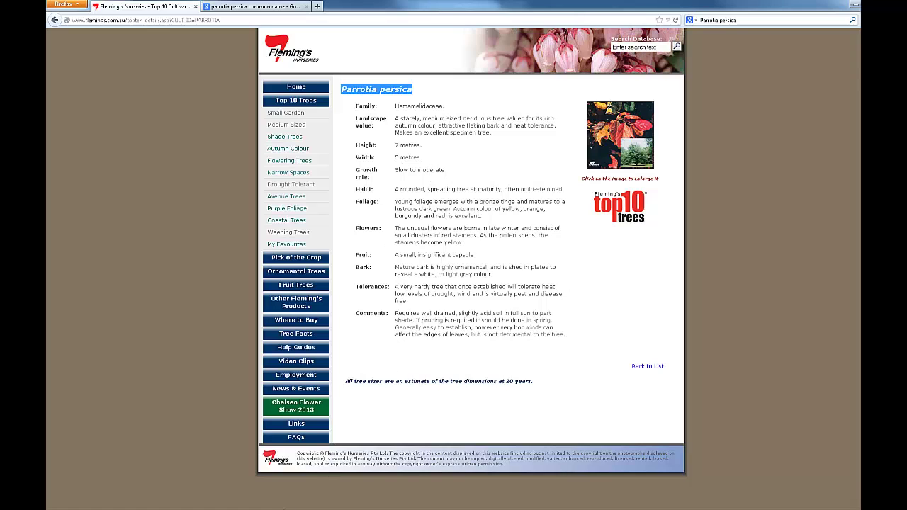
pyautogui.hotkey('alt', 'Tab')
pyautogui.click(471, 156)
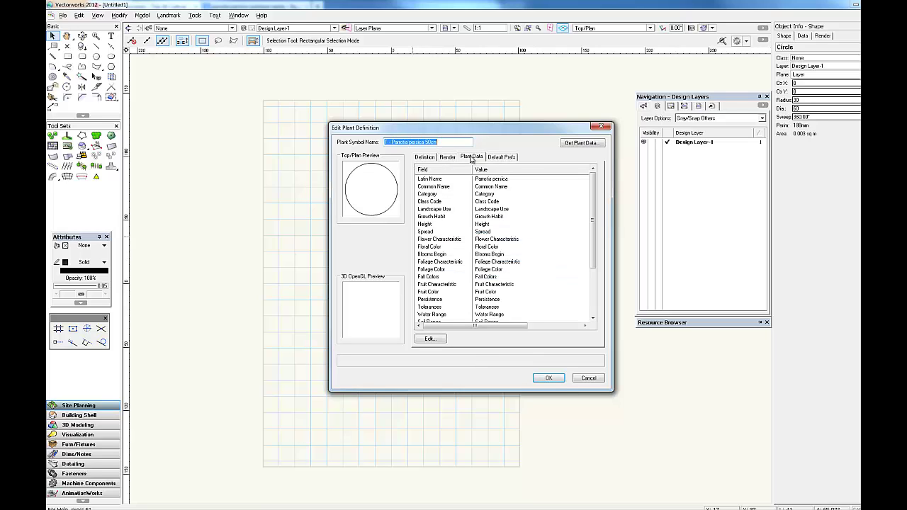
# - Clear the placeholder Common Name value on the Plant Data tab
pyautogui.click(424, 156)
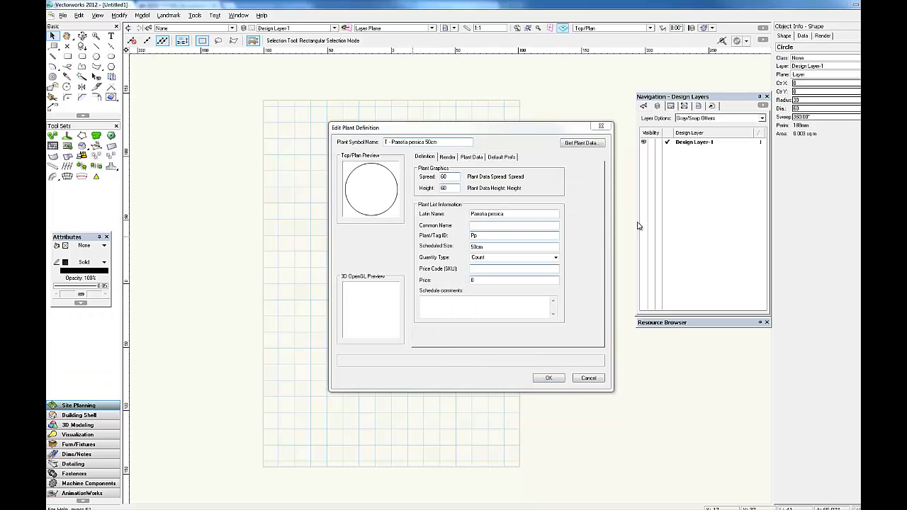
pyautogui.click(476, 158)
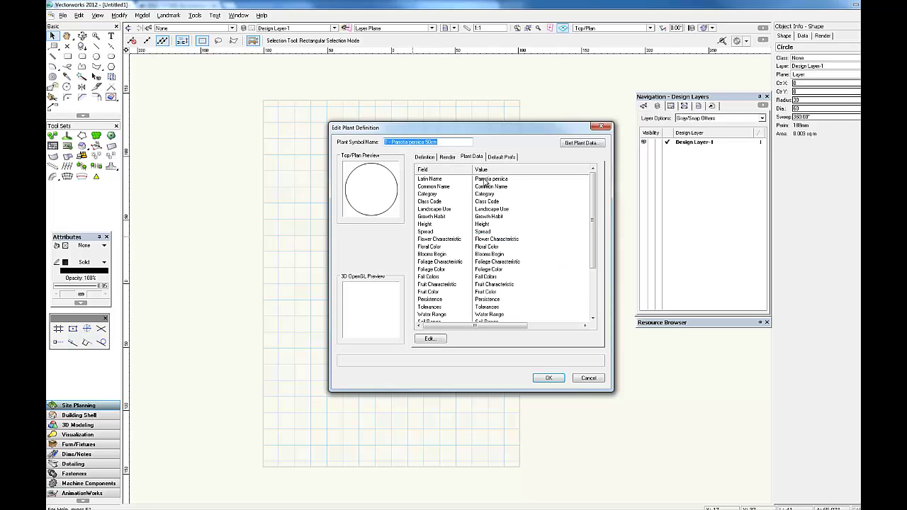
pyautogui.click(486, 188)
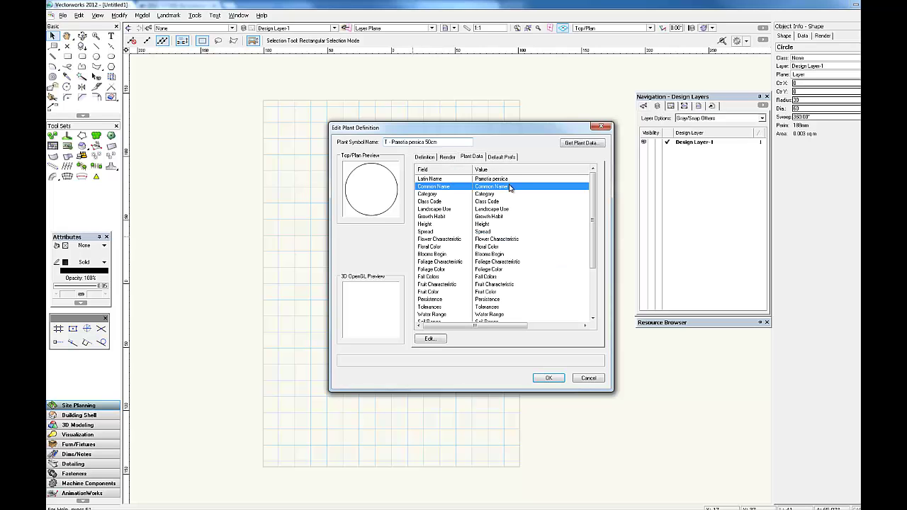
pyautogui.doubleClick(509, 187)
pyautogui.press('BackSpace')
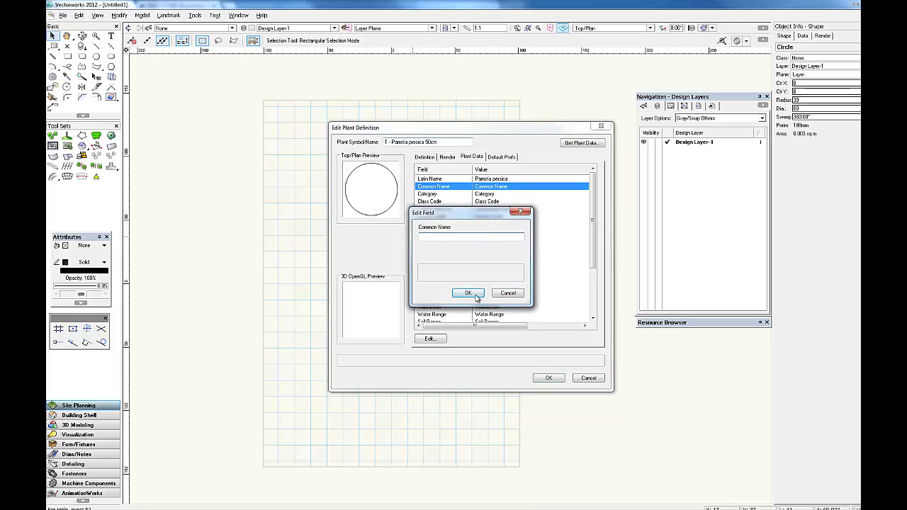
pyautogui.click(468, 292)
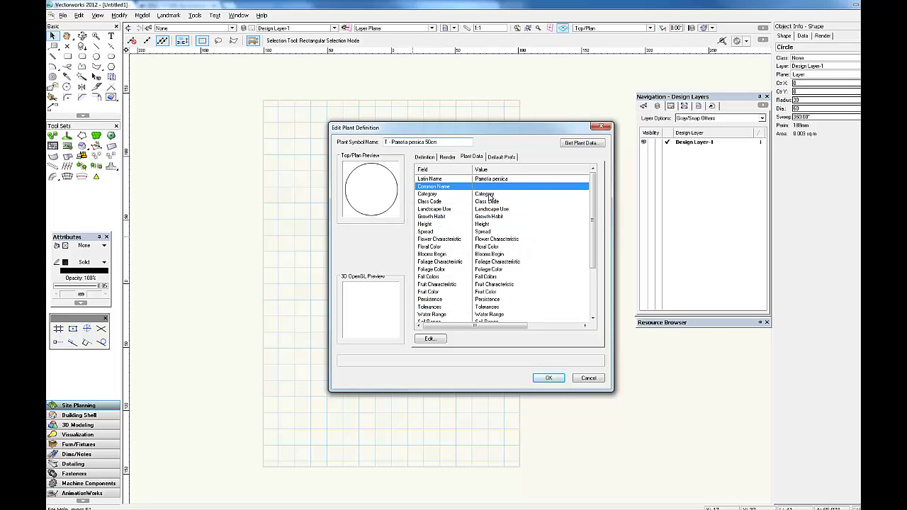
# - Set the plant data Category to Tree, Height to 7m and Spread to 5m
pyautogui.doubleClick(488, 198)
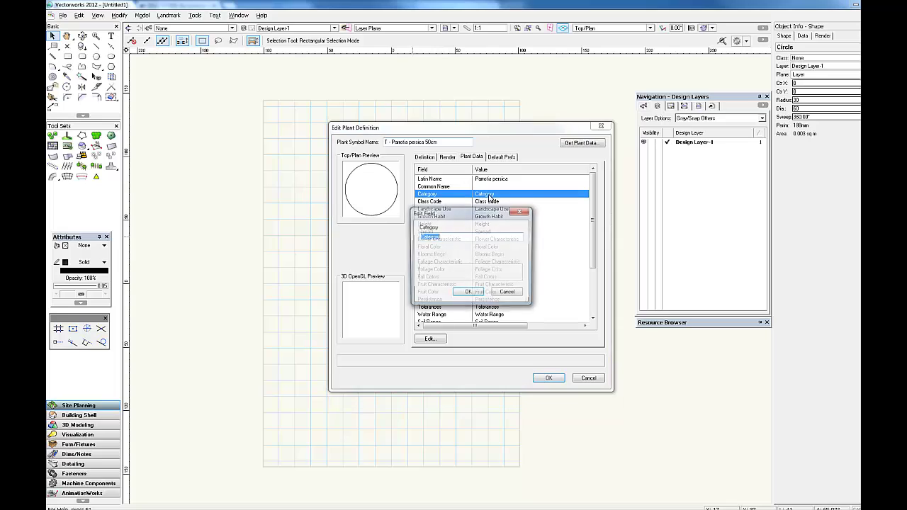
pyautogui.press('BackSpace')
pyautogui.write('Tree')
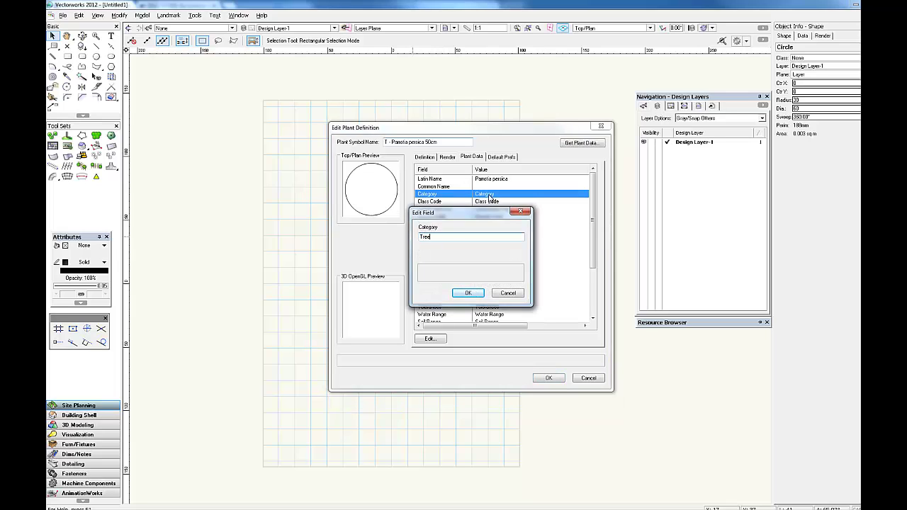
pyautogui.click(467, 293)
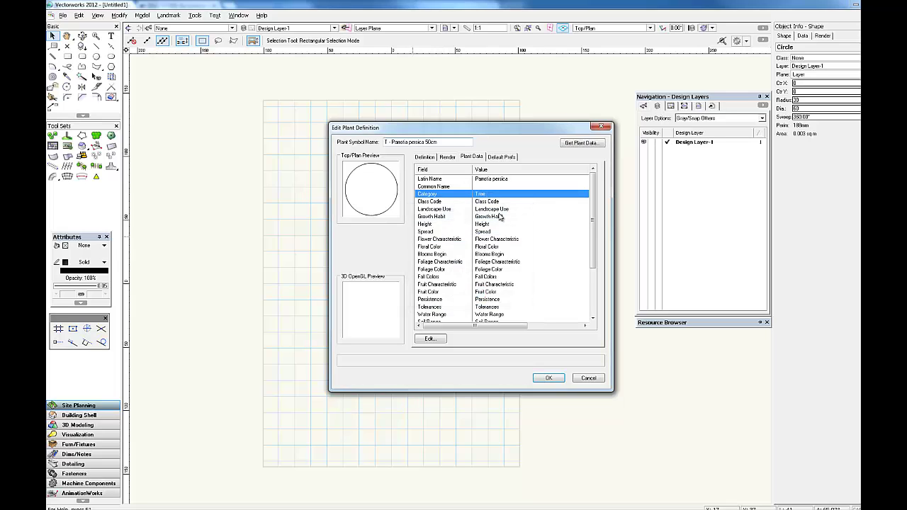
pyautogui.doubleClick(489, 223)
pyautogui.press('BackSpace')
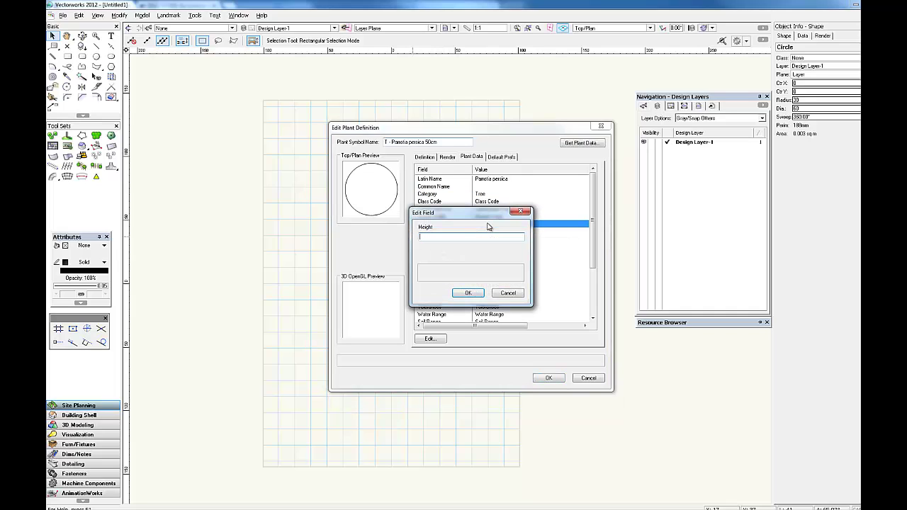
pyautogui.click(466, 293)
pyautogui.doubleClick(487, 233)
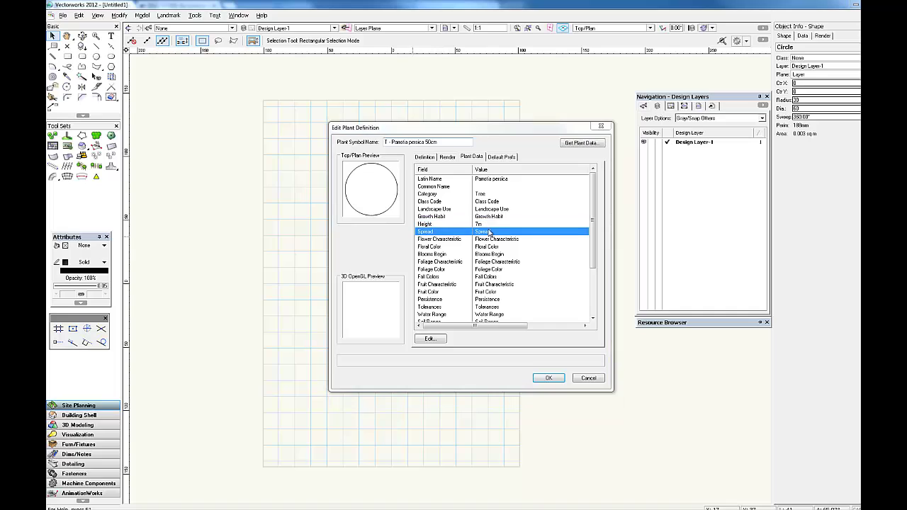
pyautogui.write('5m')
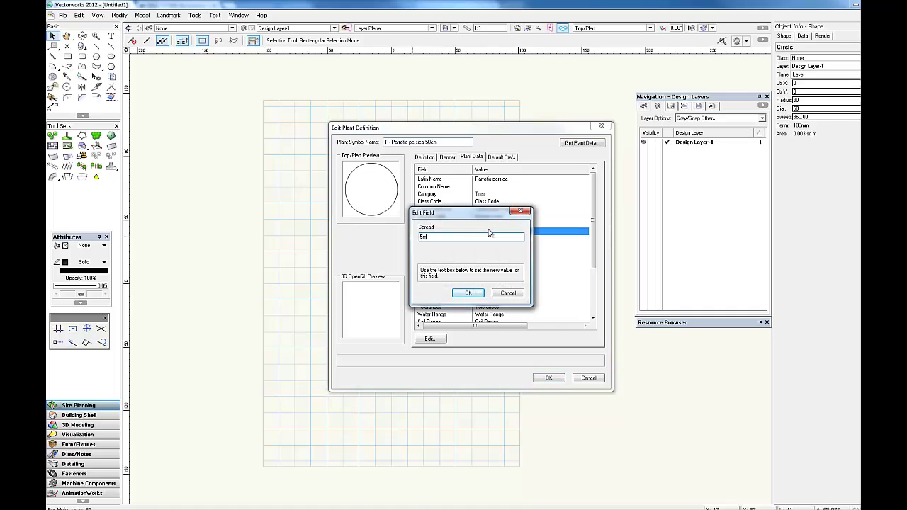
pyautogui.click(467, 292)
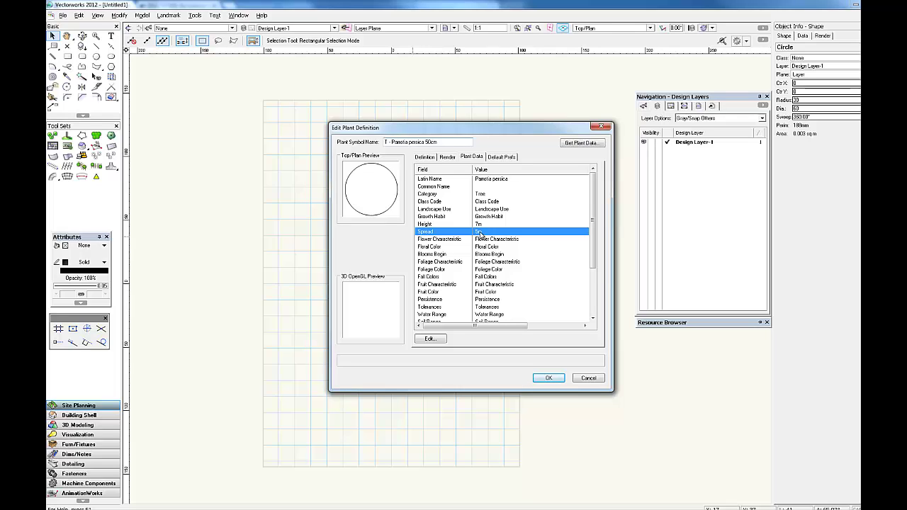
# - On the Definition tab, change Plant Graphics Spread to 3750 and Height to 5250
pyautogui.click(425, 157)
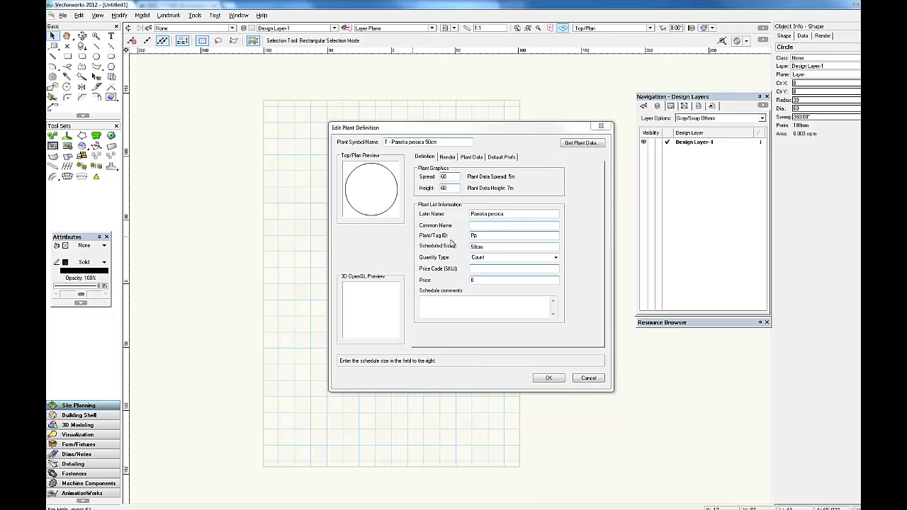
pyautogui.doubleClick(449, 177)
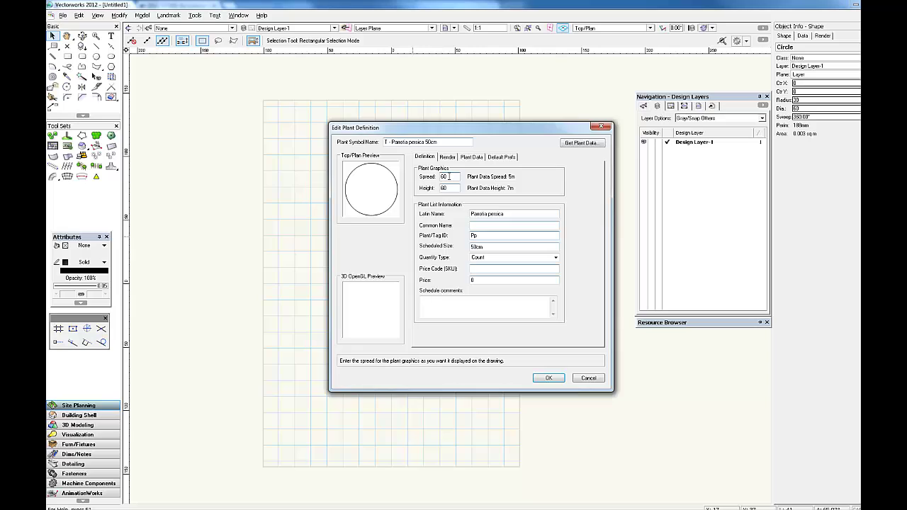
pyautogui.press('BackSpace')
pyautogui.write('3750')
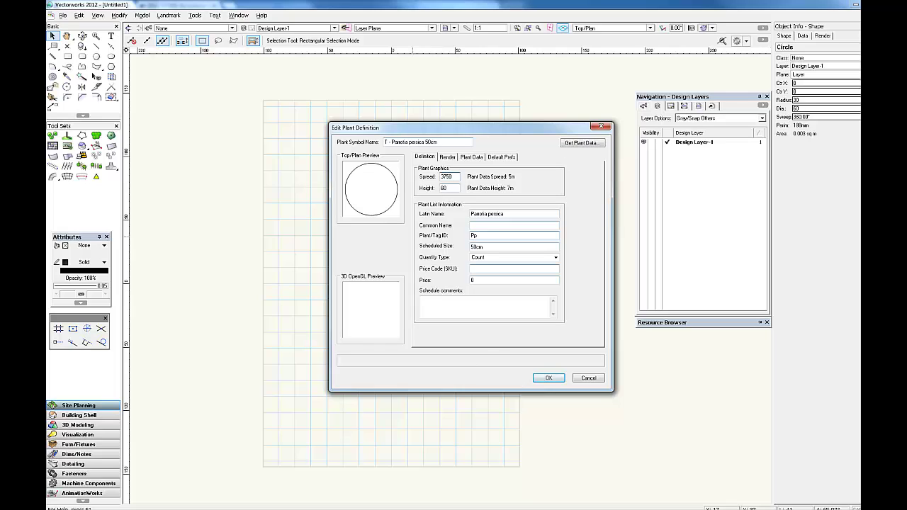
pyautogui.click(454, 188)
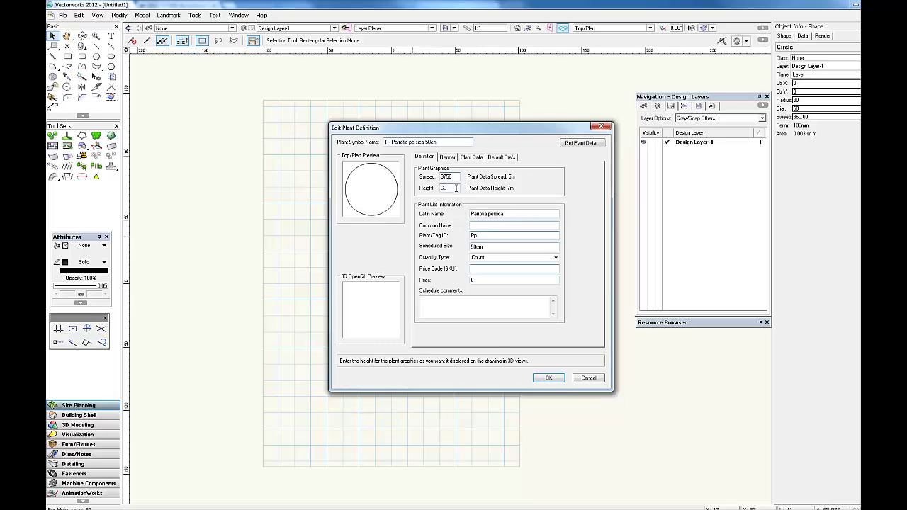
pyautogui.press('BackSpace')
# - Set the Render tab's Outline option to Two Outlines
pyautogui.click(447, 159)
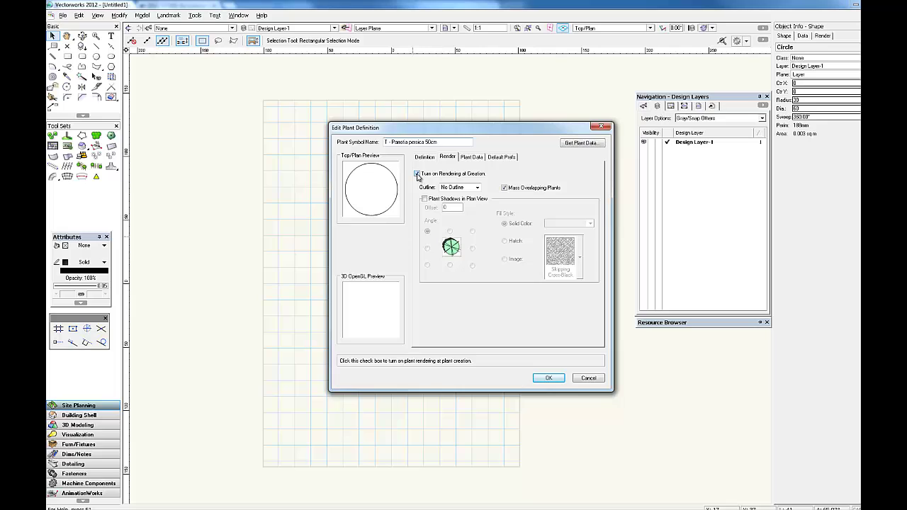
pyautogui.click(478, 188)
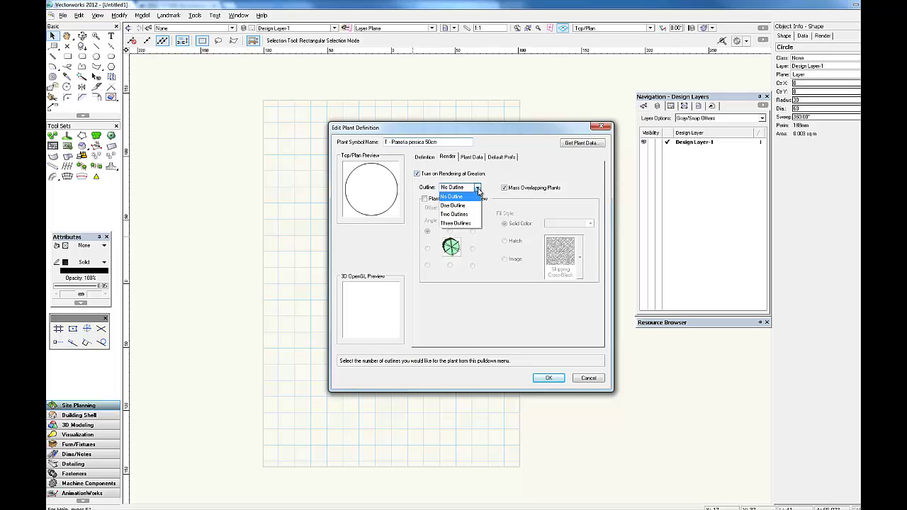
pyautogui.click(458, 215)
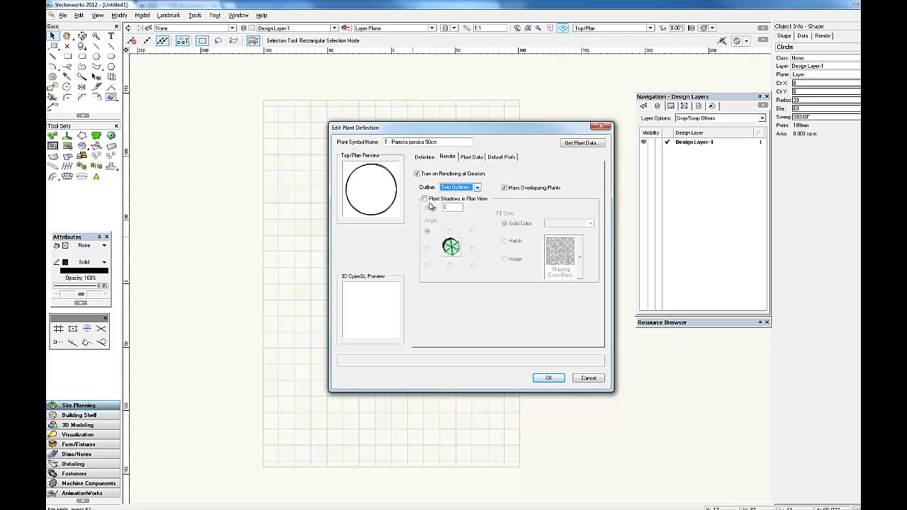
pyautogui.click(466, 158)
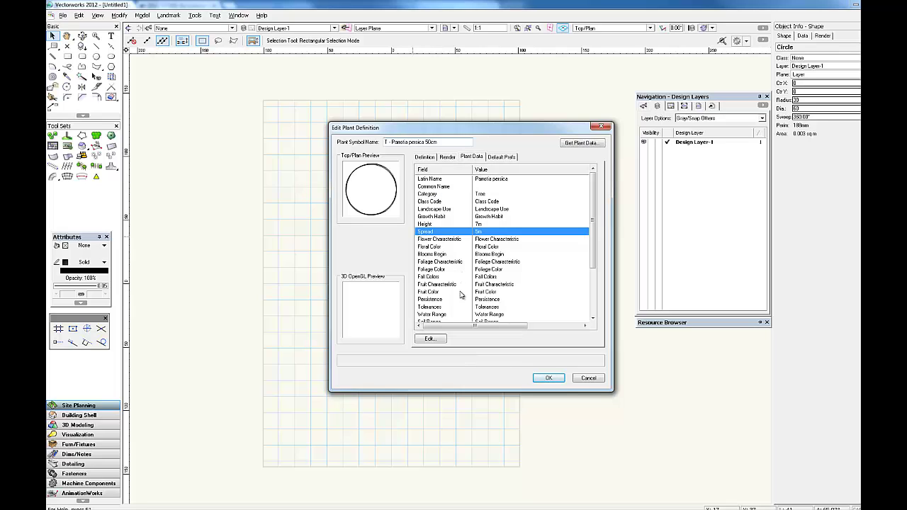
# - Change the Default Prefs placement spacing to 3250
pyautogui.click(501, 158)
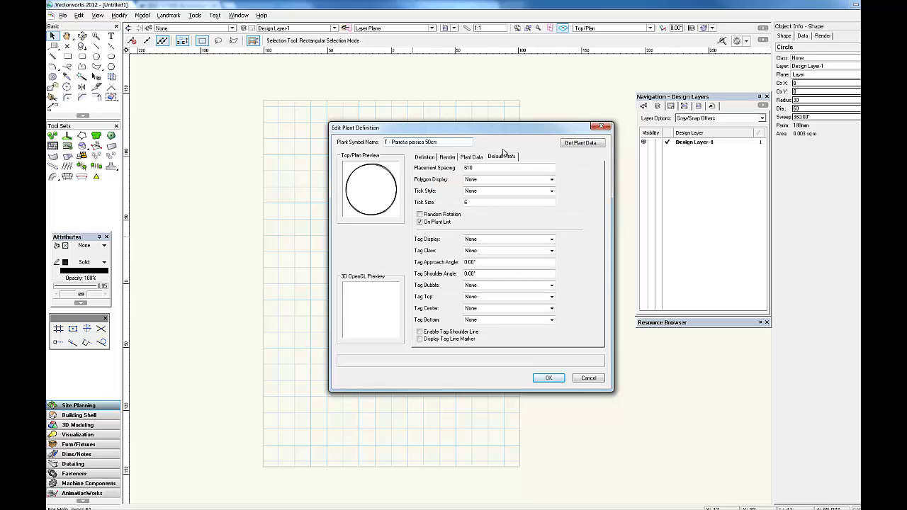
pyautogui.click(424, 158)
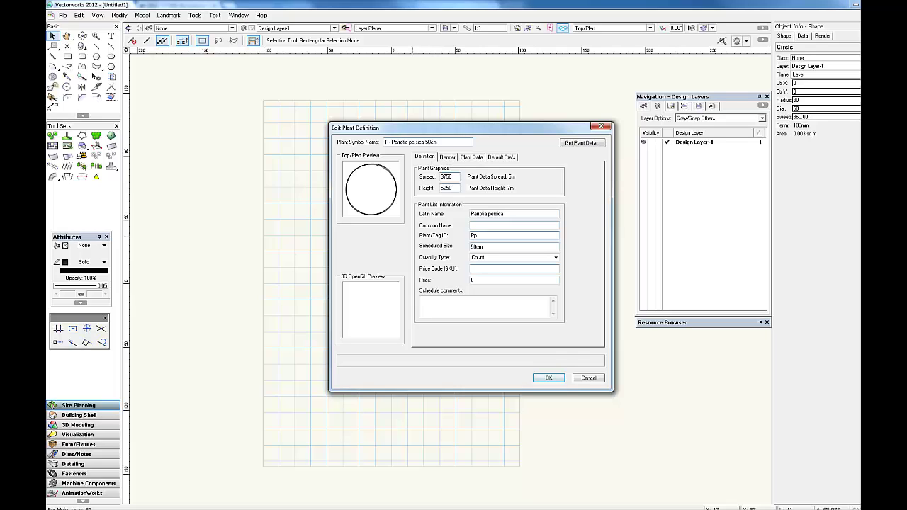
pyautogui.click(501, 157)
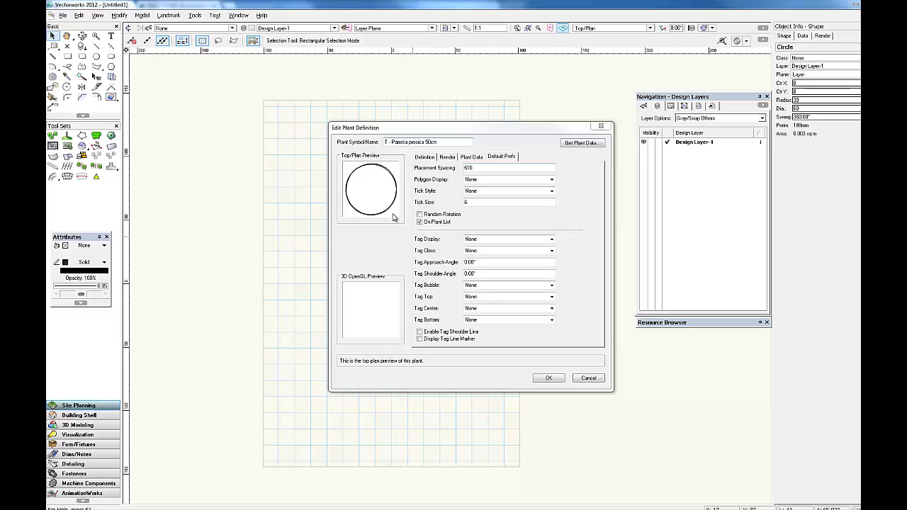
pyautogui.click(478, 168)
pyautogui.press('BackSpace')
pyautogui.press('BackSpace')
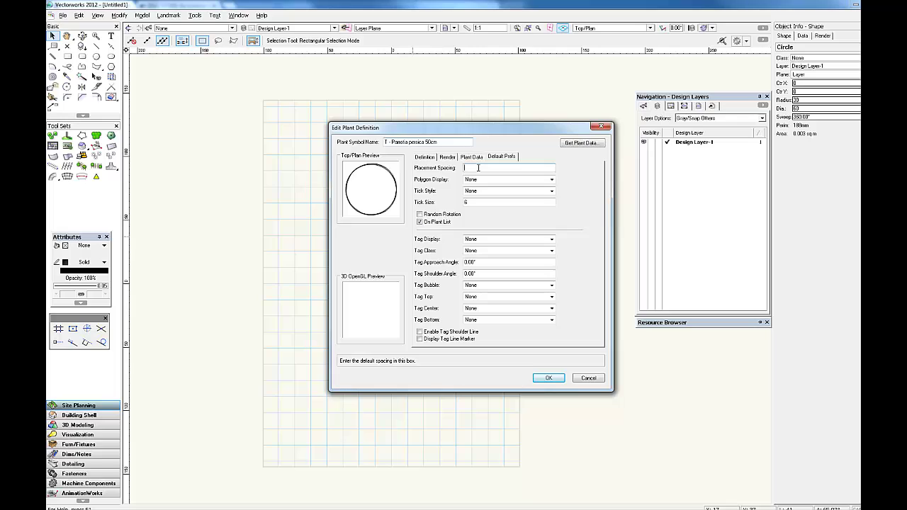
pyautogui.write('0')
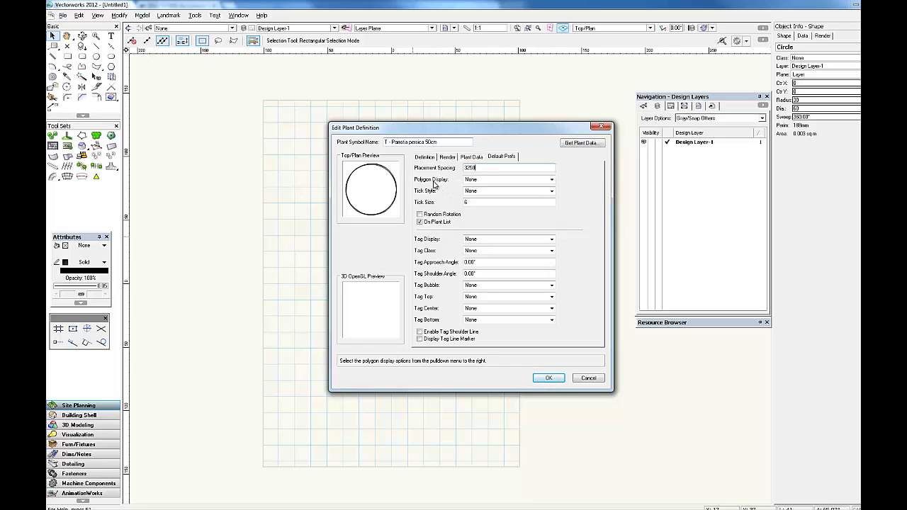
# - Set the tick style to Cross with tick size 3 and turn on Random Rotation
pyautogui.click(552, 191)
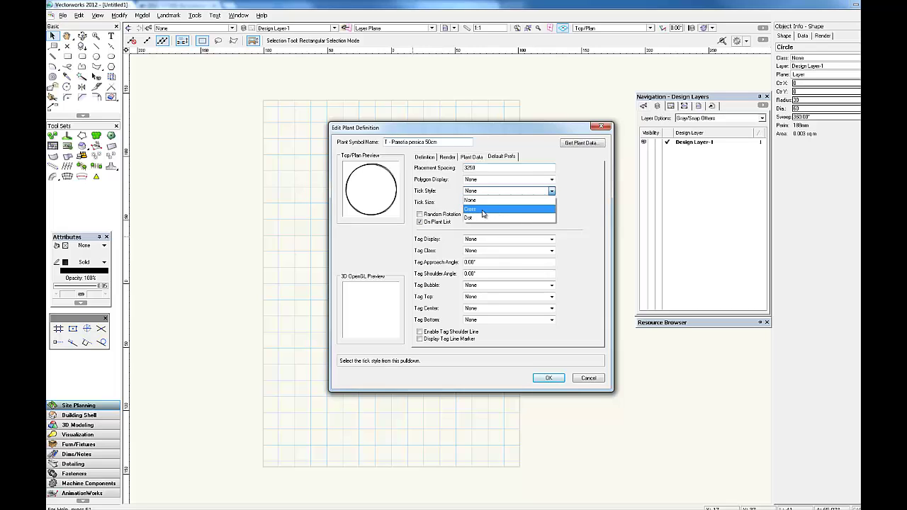
pyautogui.click(482, 209)
pyautogui.click(475, 202)
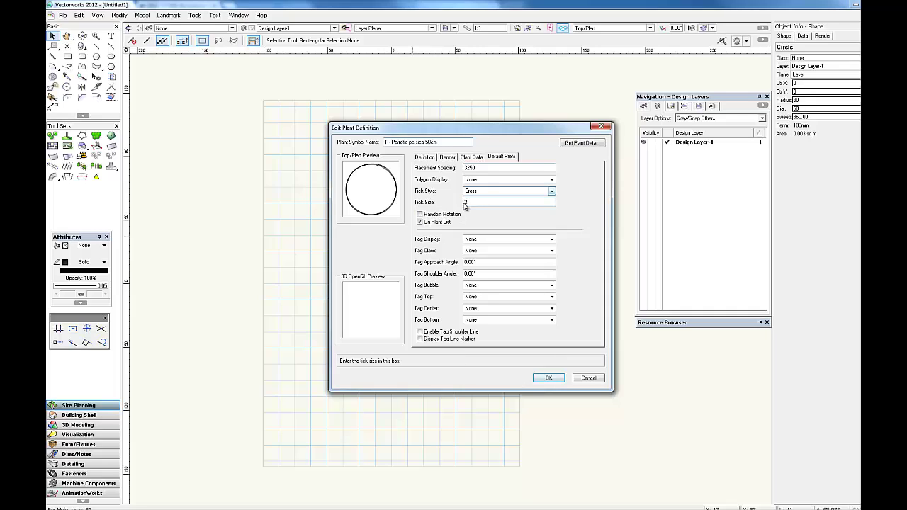
pyautogui.click(420, 213)
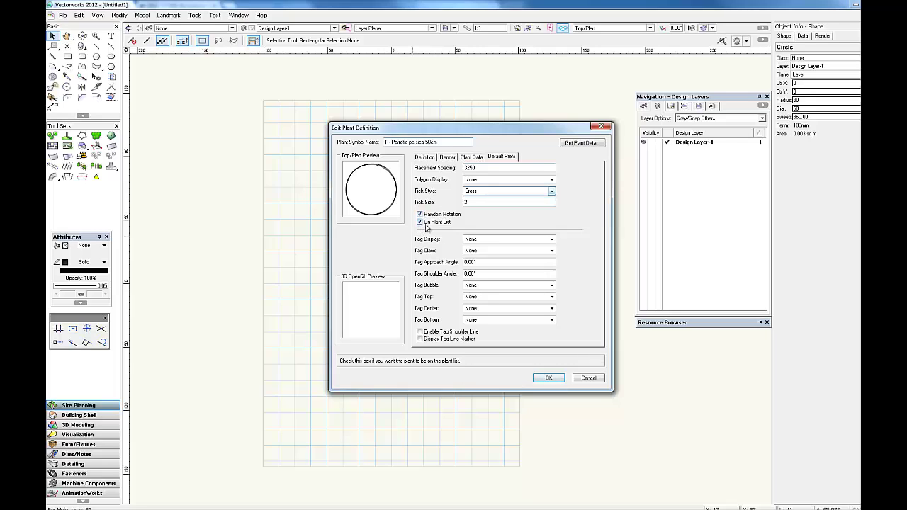
# - Show plant tags to the right, in the Plants-Component-Tags class, with Quantity-ID on top
pyautogui.click(552, 239)
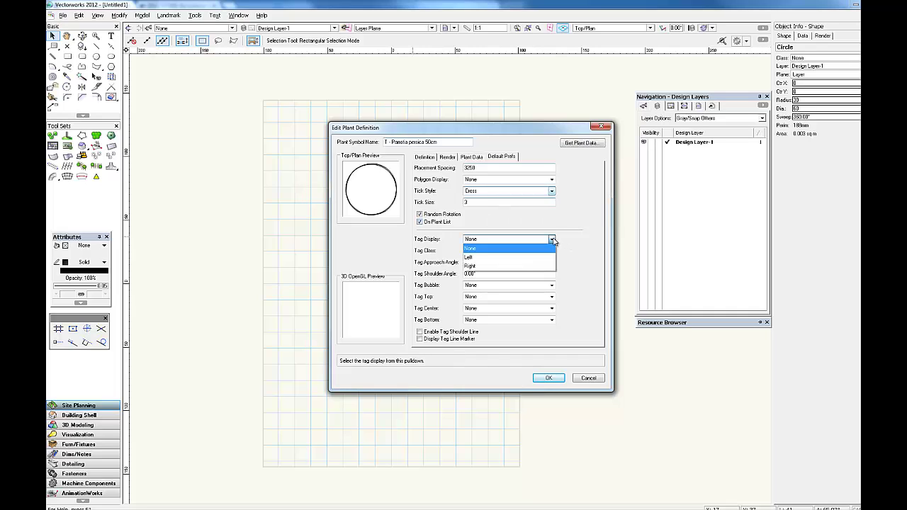
pyautogui.click(520, 267)
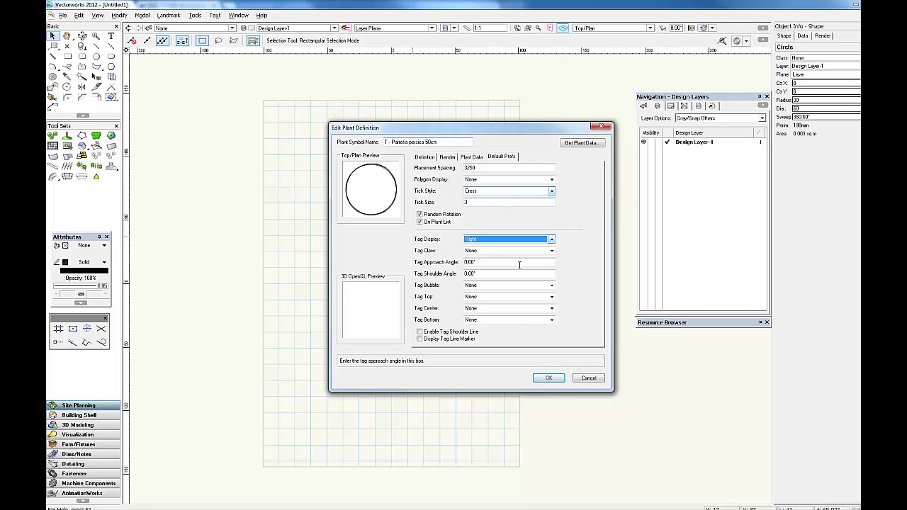
pyautogui.click(551, 251)
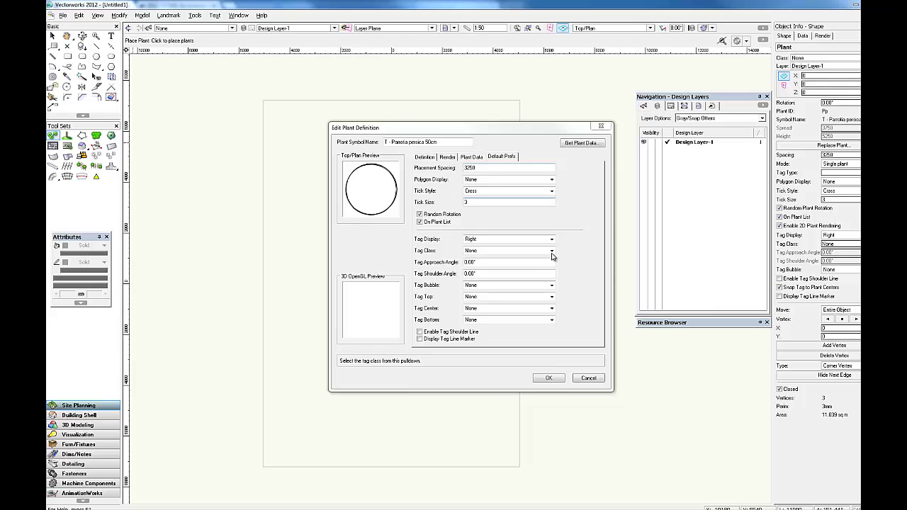
pyautogui.click(552, 252)
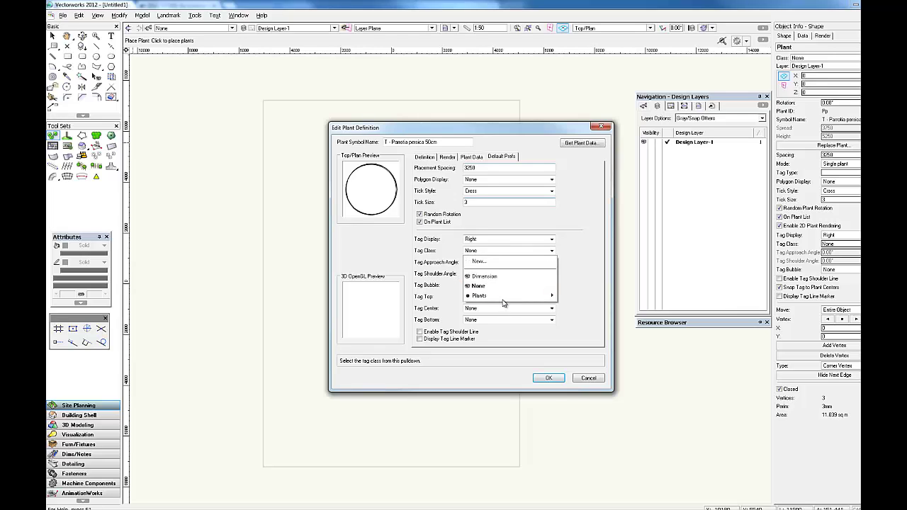
pyautogui.moveTo(510, 296)
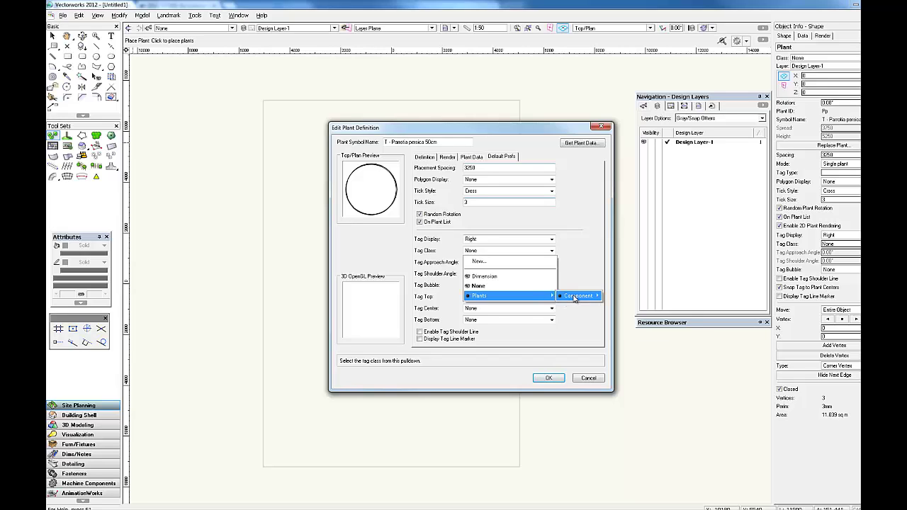
pyautogui.moveTo(574, 298)
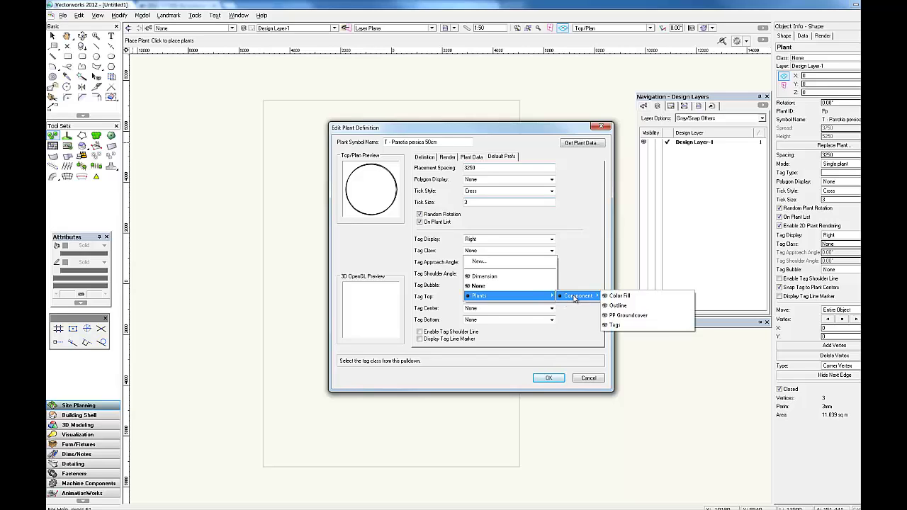
pyautogui.click(613, 327)
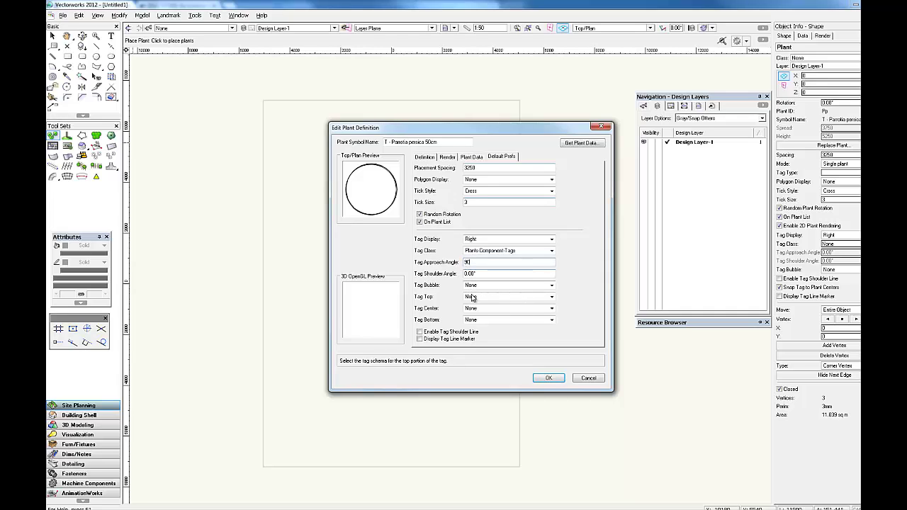
pyautogui.click(551, 298)
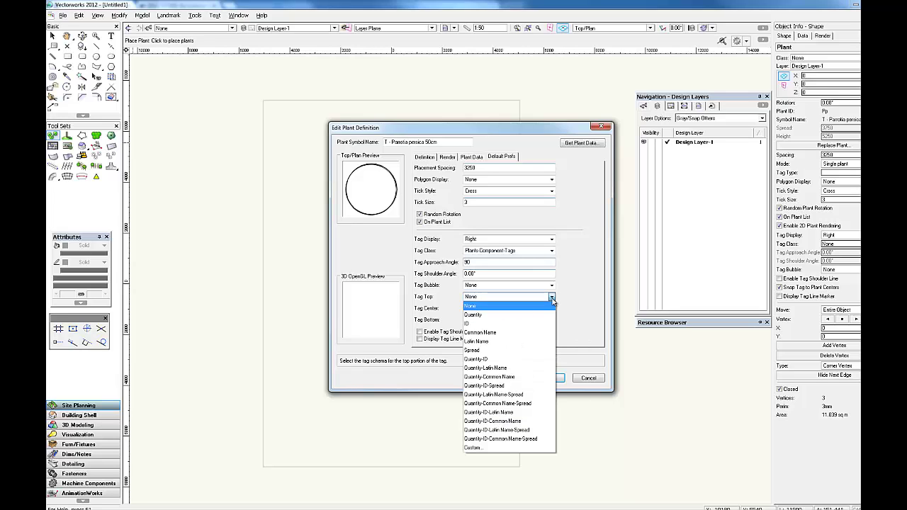
pyautogui.click(494, 361)
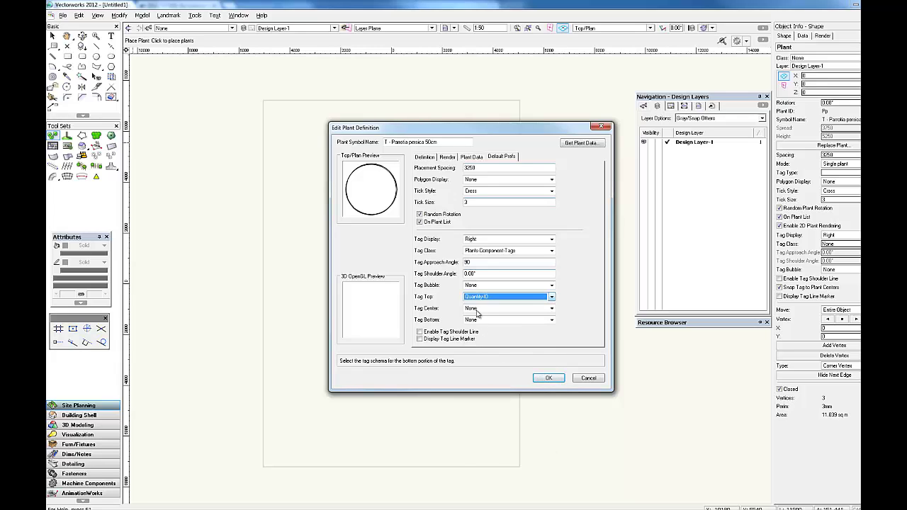
# - Enable the tag shoulder line, review the definition tabs, and accept the plant definition and preferences
pyautogui.click(419, 332)
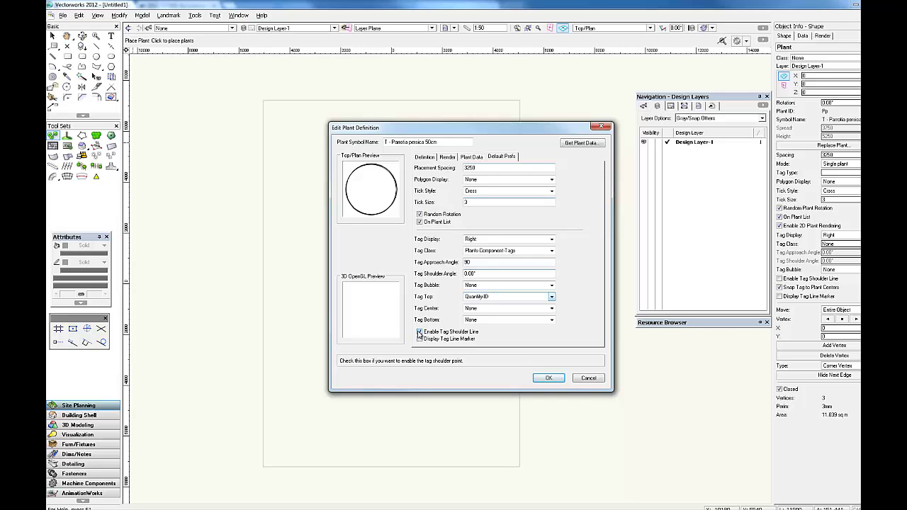
pyautogui.click(428, 158)
pyautogui.click(450, 159)
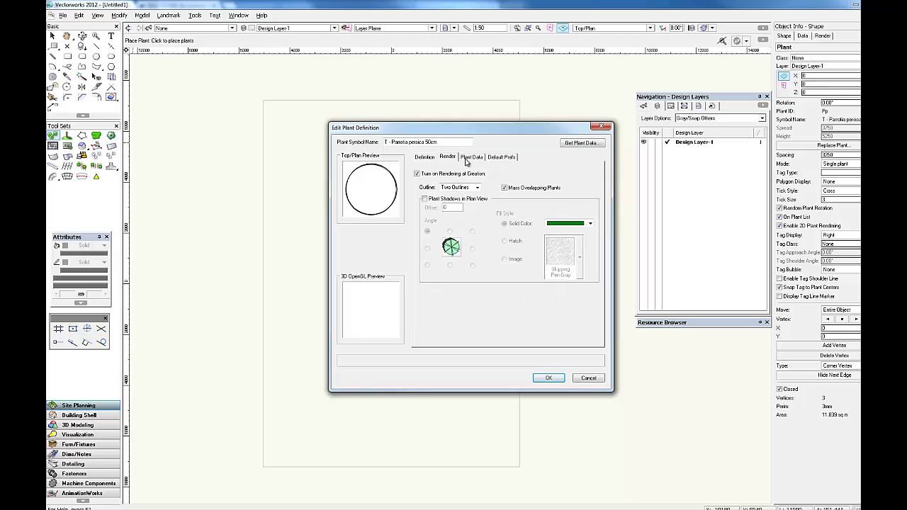
pyautogui.click(468, 158)
pyautogui.click(497, 159)
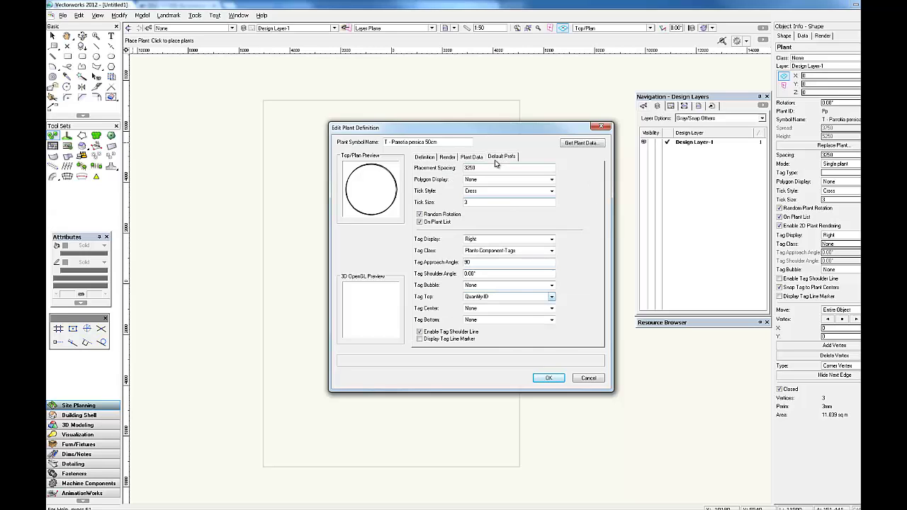
pyautogui.click(547, 379)
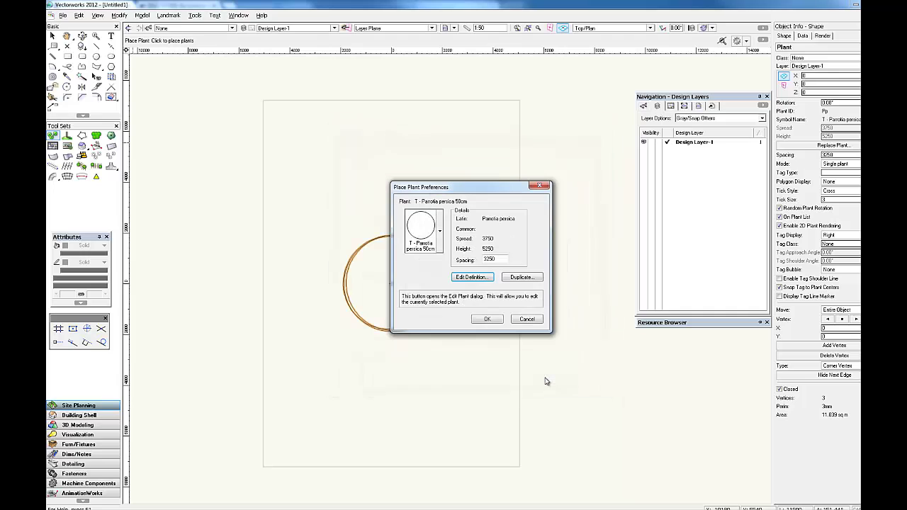
pyautogui.click(487, 319)
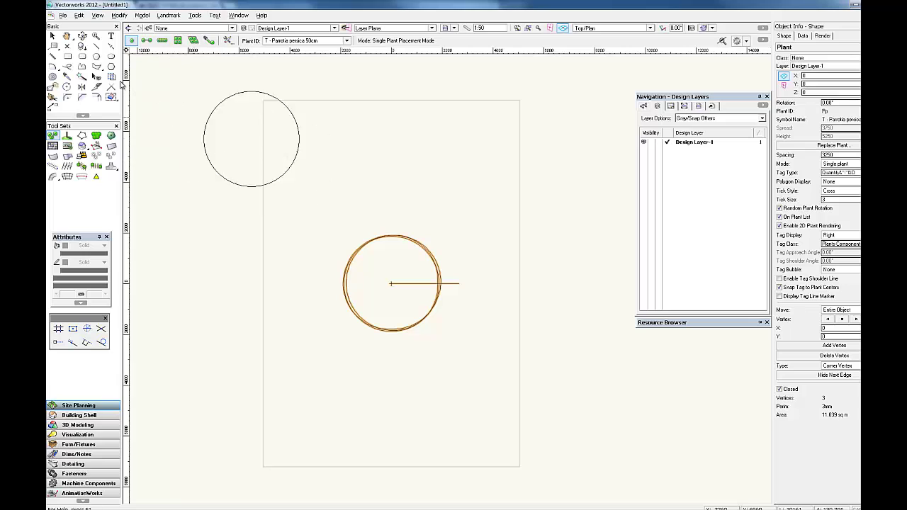
# - Select the placed plant, show Classes in the Navigation palette, and zoom to its 1-Pp tag
pyautogui.click(52, 35)
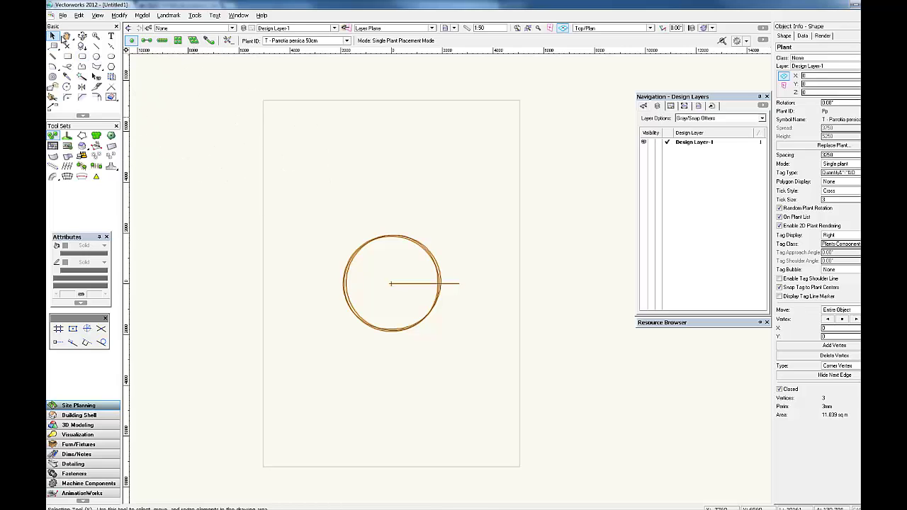
pyautogui.click(461, 285)
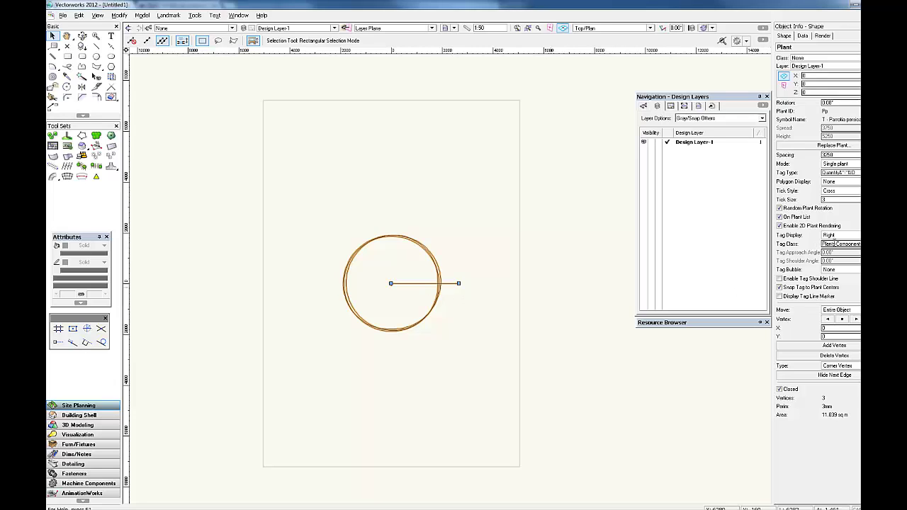
pyautogui.click(643, 106)
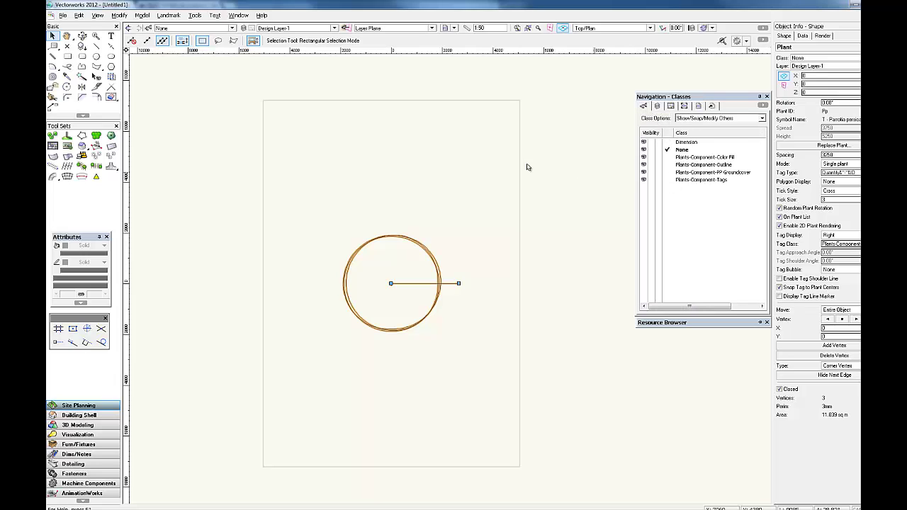
pyautogui.click(472, 185)
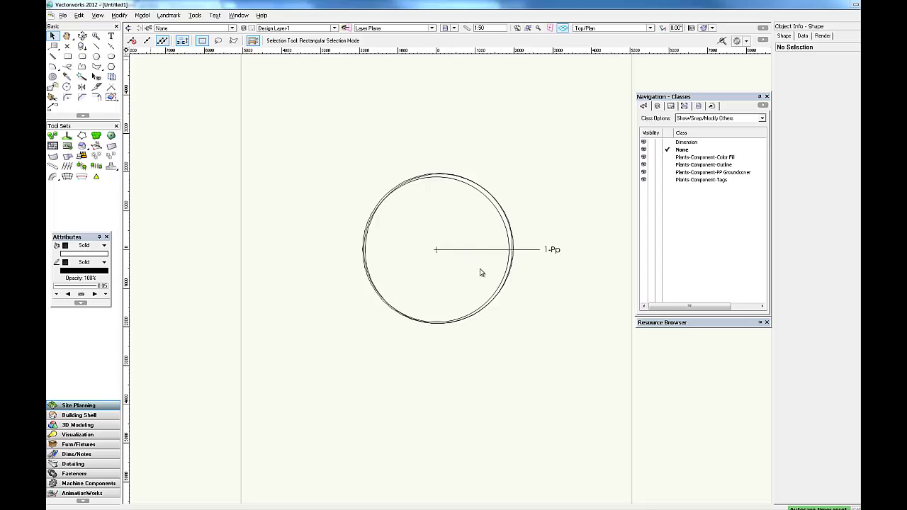
# - Place a test Parrotia plant, delete both plants, and set the Plant tool to Poly-Vertex mode
pyautogui.click(51, 137)
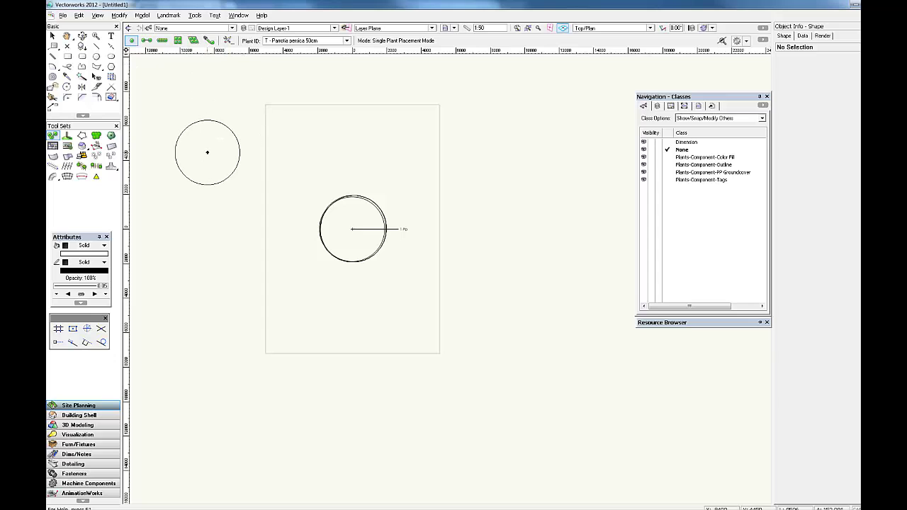
pyautogui.click(207, 151)
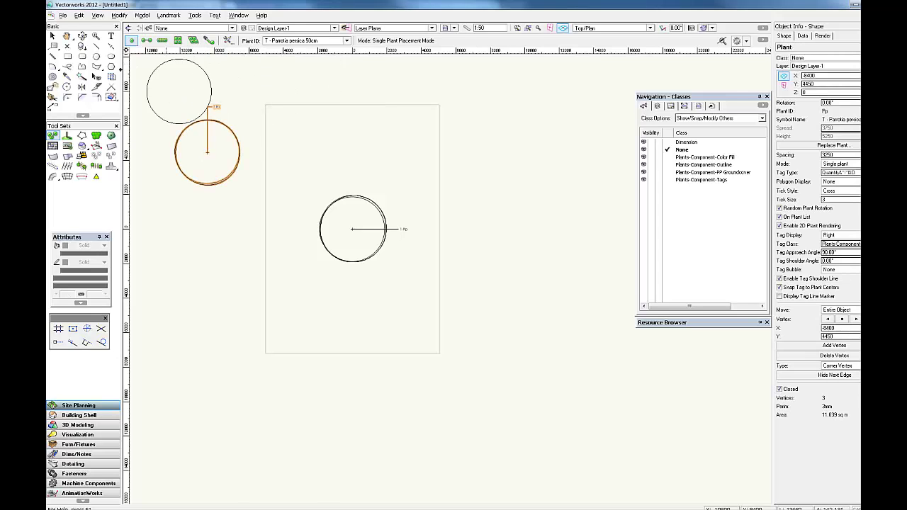
pyautogui.click(51, 35)
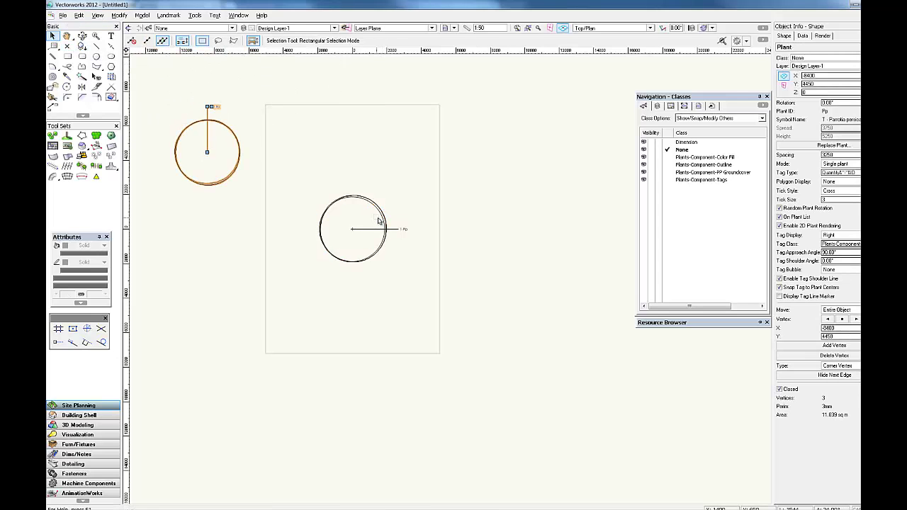
pyautogui.click(380, 213)
pyautogui.press('Delete')
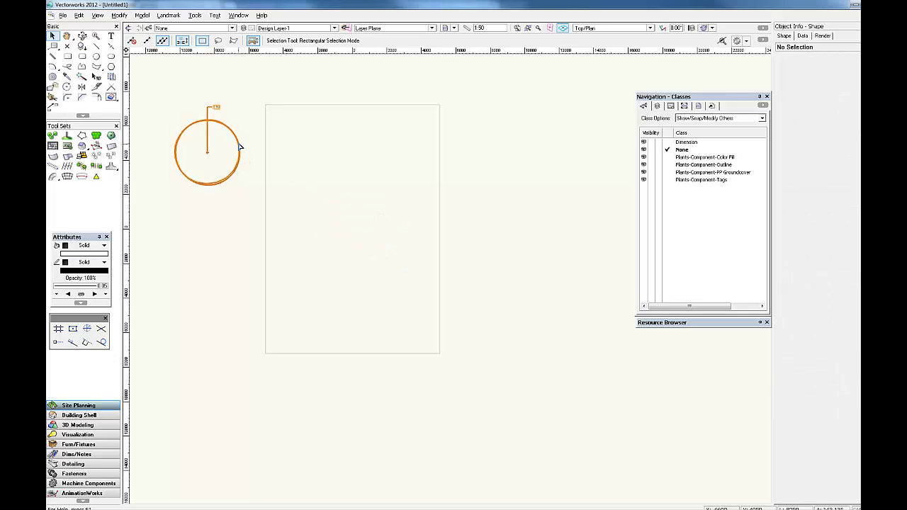
pyautogui.moveTo(237, 146); pyautogui.dragTo(53, 144)
pyautogui.click(52, 136)
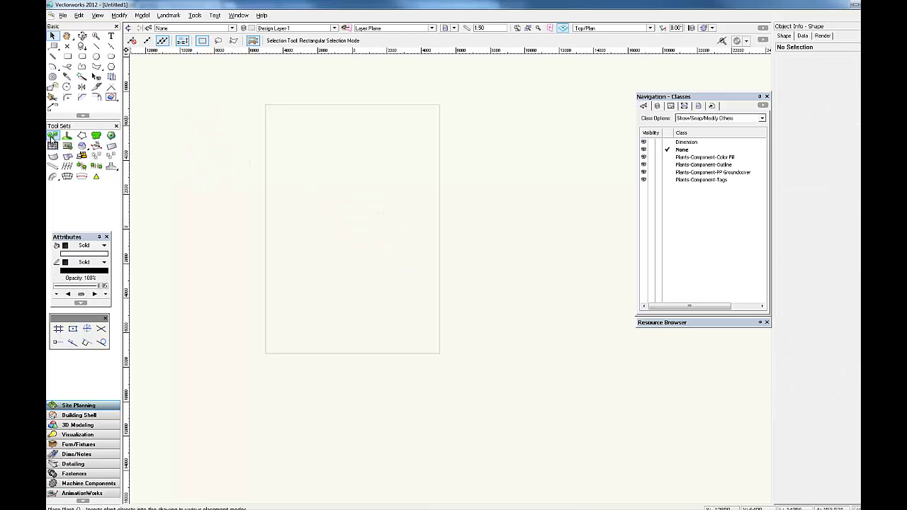
pyautogui.click(145, 41)
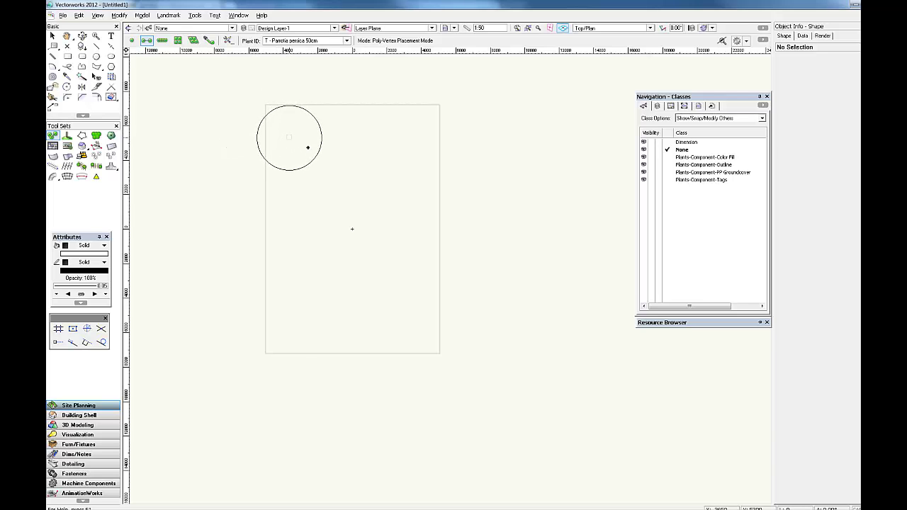
# - Place three Parrotia plants at the top-left, right and bottom-left corners of a large triangle
pyautogui.click(289, 138)
pyautogui.click(481, 246)
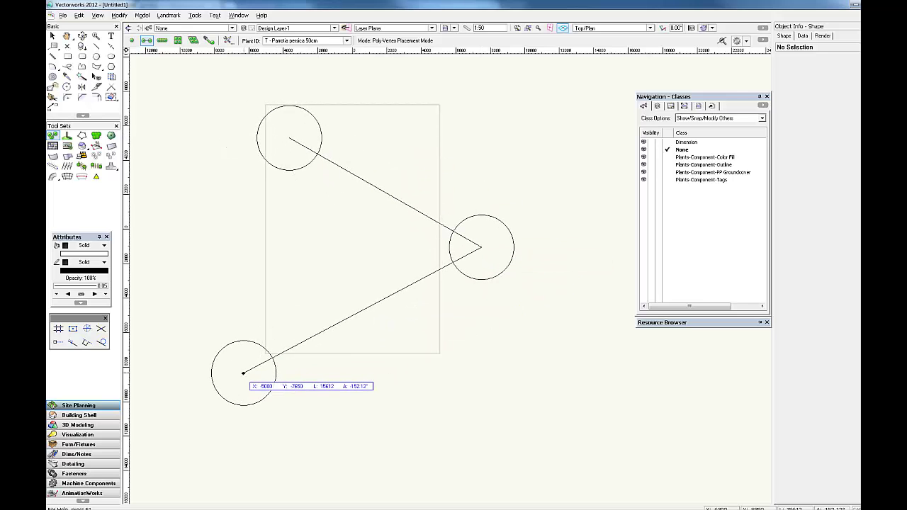
pyautogui.doubleClick(243, 373)
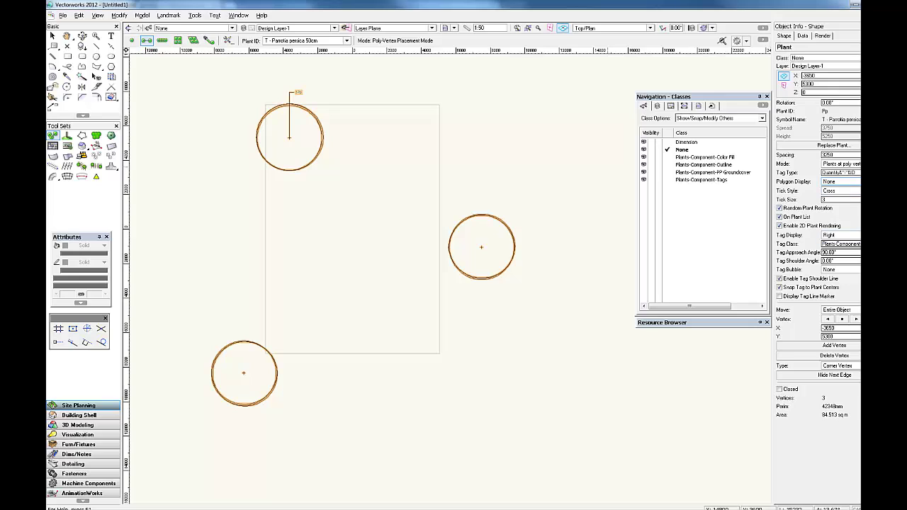
# - Set the group's Polygon Display to Centers-Dashed, then place a tight three-plant cluster below it
pyautogui.click(840, 191)
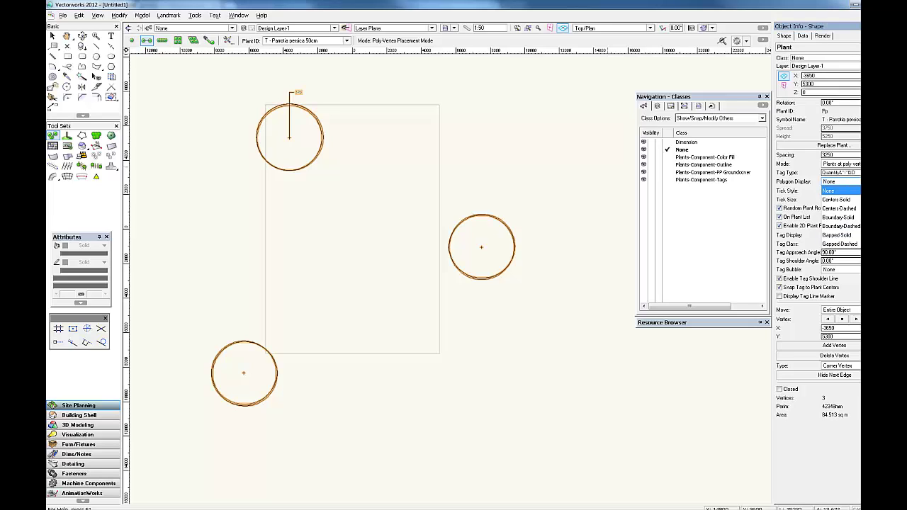
pyautogui.click(852, 209)
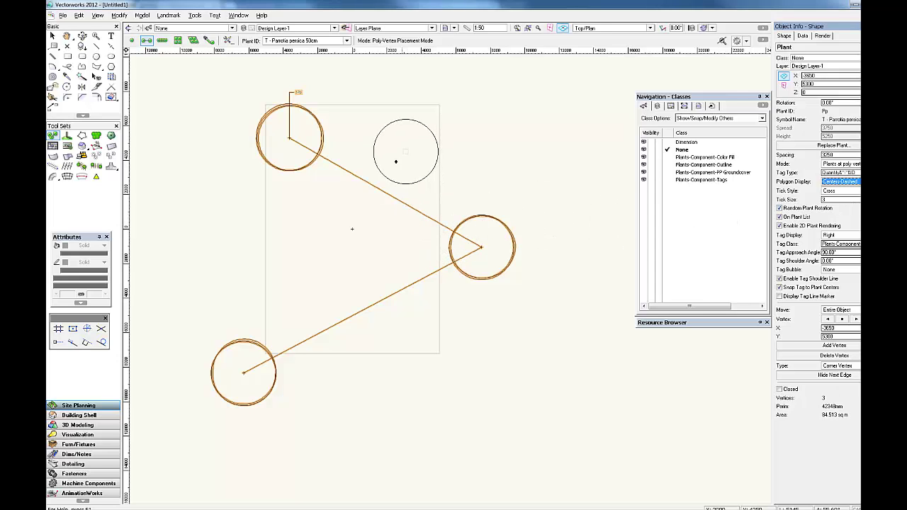
pyautogui.scroll(-1, 285, 163)
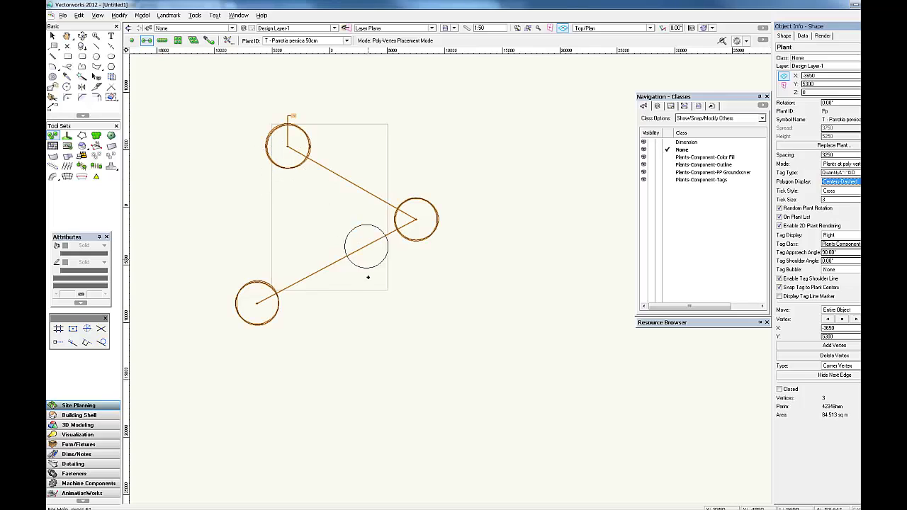
pyautogui.click(343, 376)
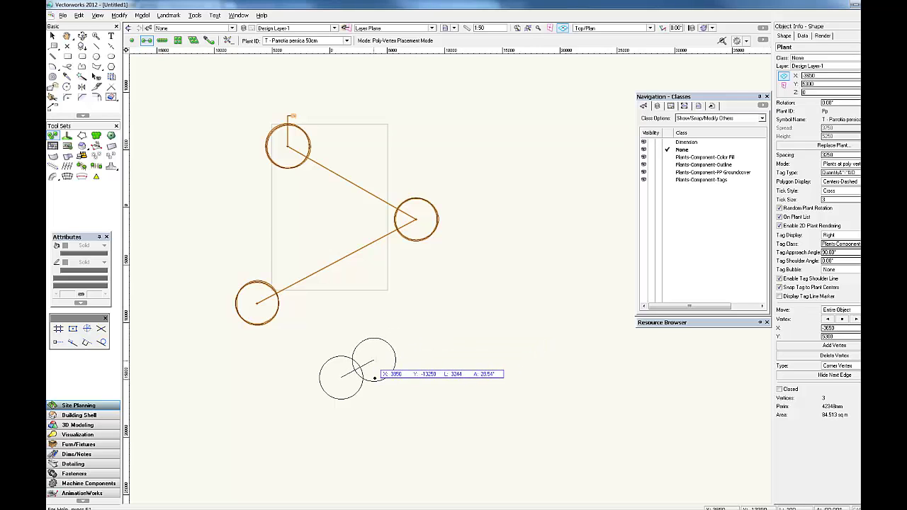
pyautogui.click(374, 357)
pyautogui.doubleClick(370, 394)
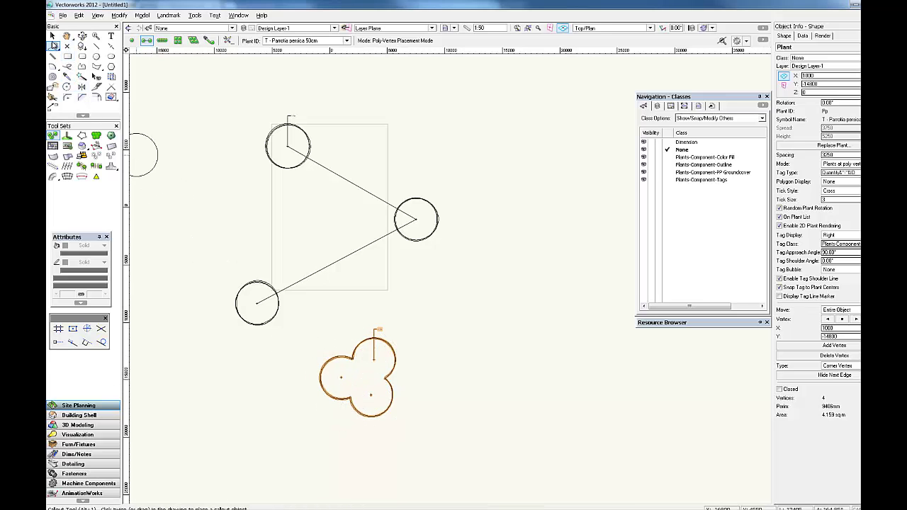
# - Draw a vertical Poly-Edge Spaced row of plants and widen its spacing to 5000
pyautogui.click(163, 40)
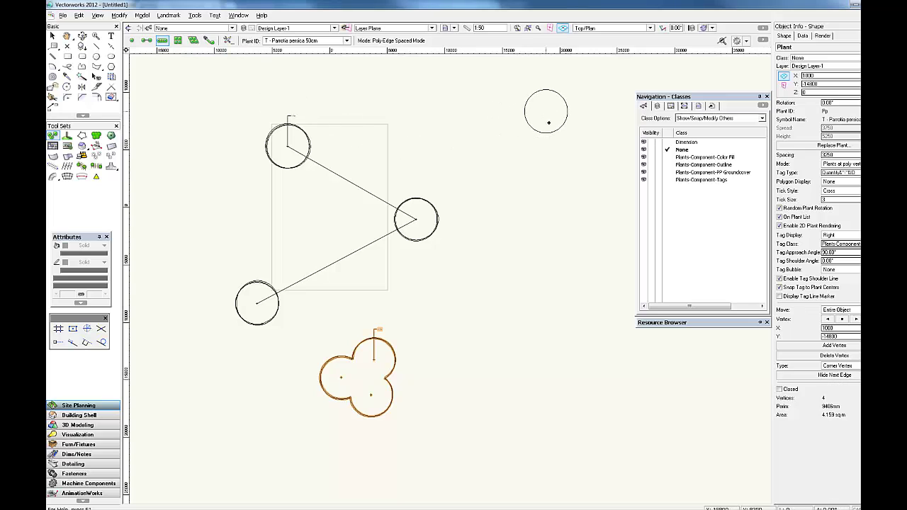
pyautogui.click(546, 111)
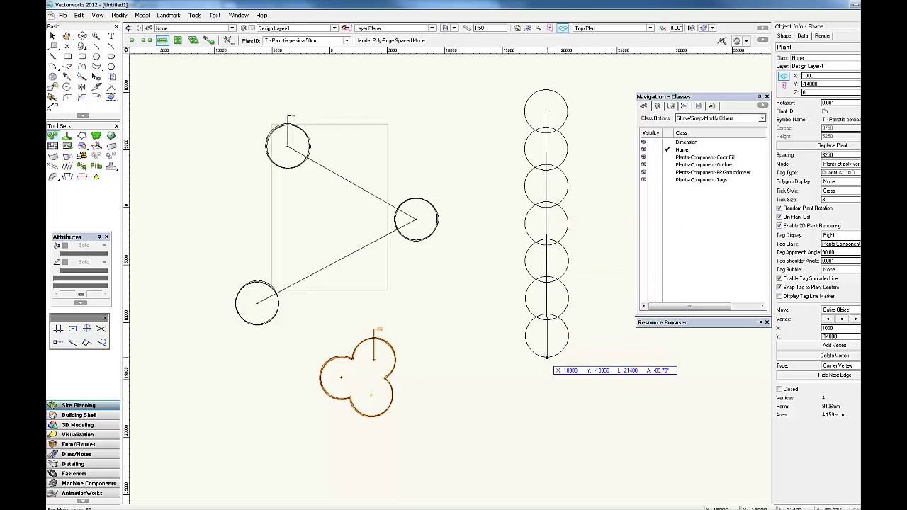
pyautogui.doubleClick(546, 358)
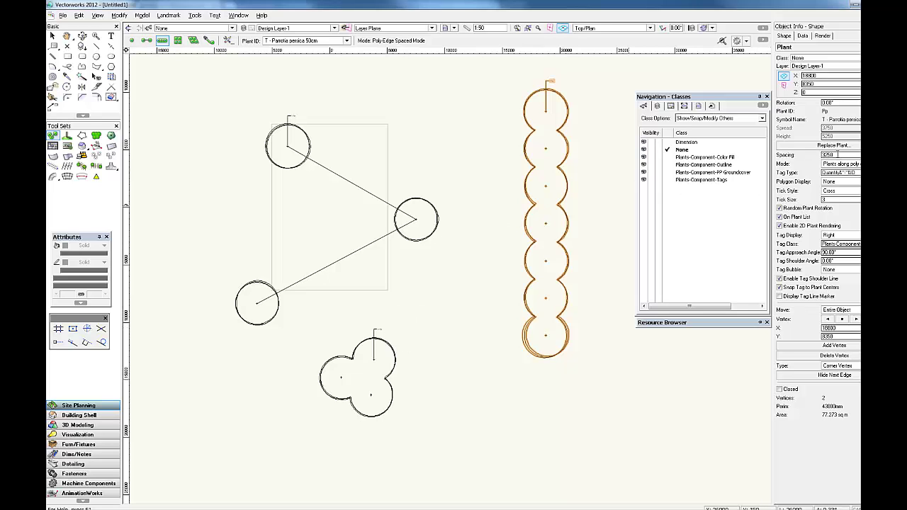
pyautogui.moveTo(838, 153); pyautogui.dragTo(812, 156)
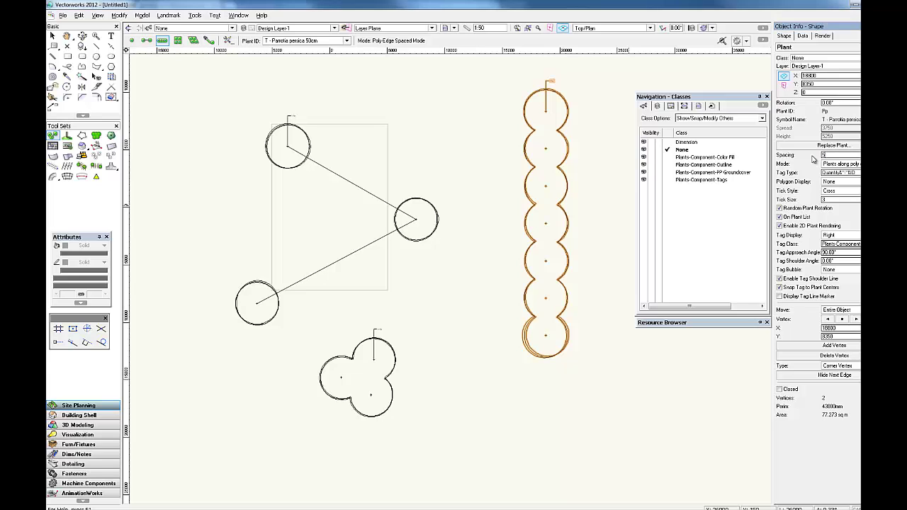
pyautogui.press('Return')
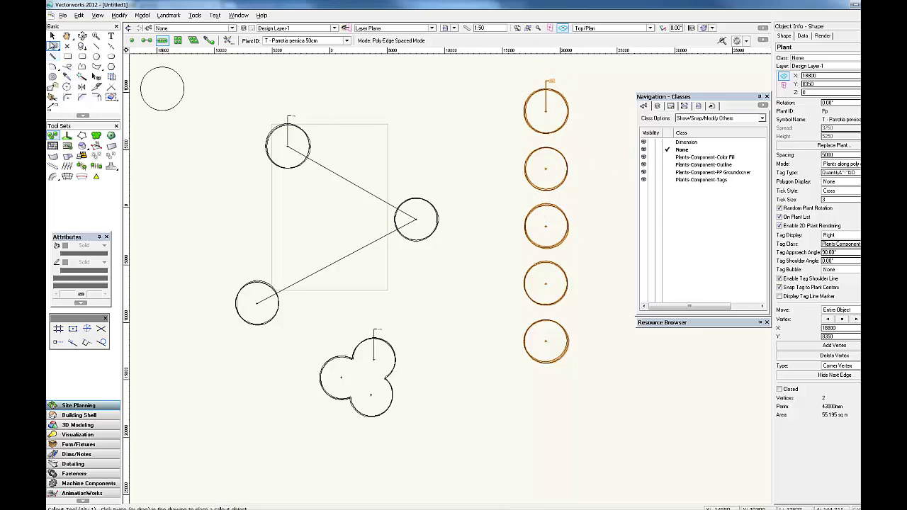
# - Delete the triangle plant group and the spaced plant row
pyautogui.click(52, 36)
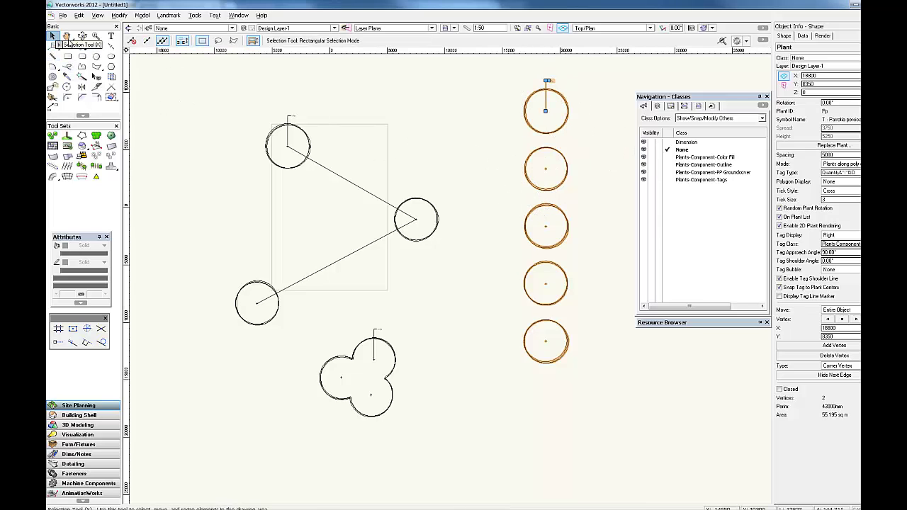
pyautogui.click(426, 203)
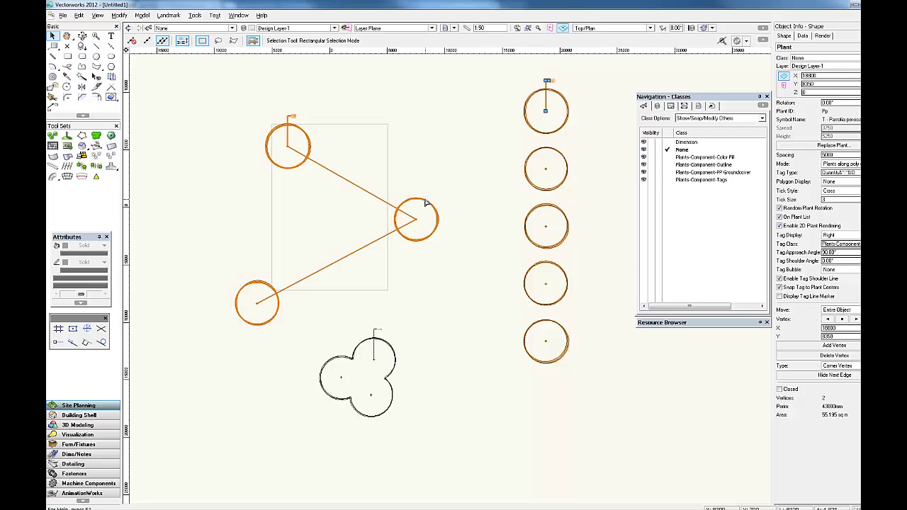
pyautogui.press('Delete')
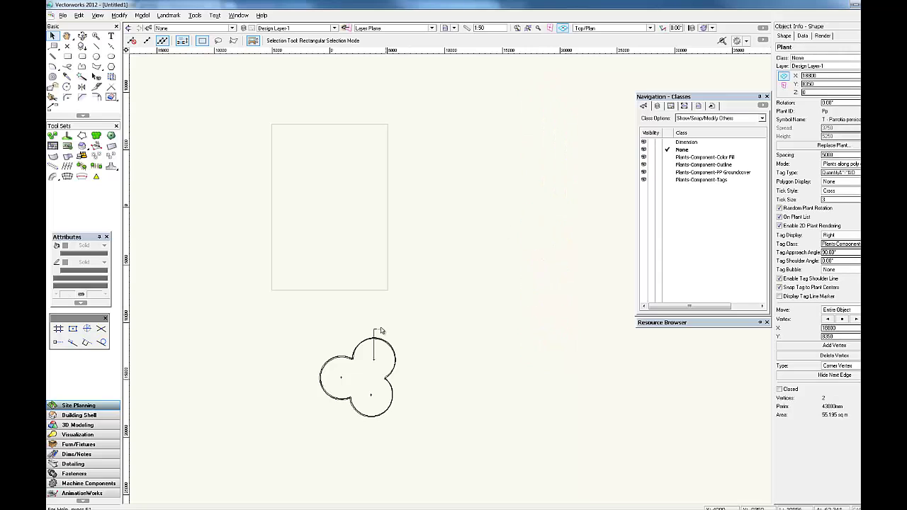
# - Delete the three-plant cluster and switch the Plant tool to Triangular Array mode
pyautogui.click(380, 331)
pyautogui.press('Delete')
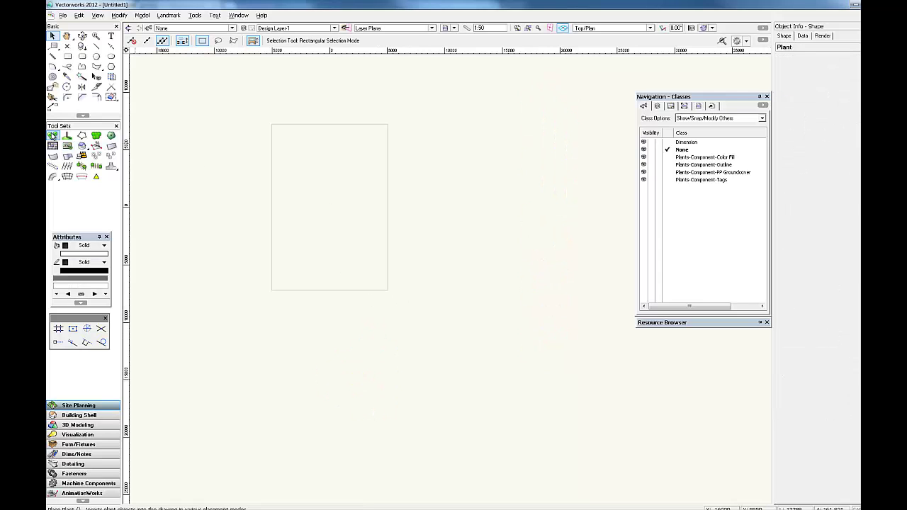
pyautogui.click(53, 136)
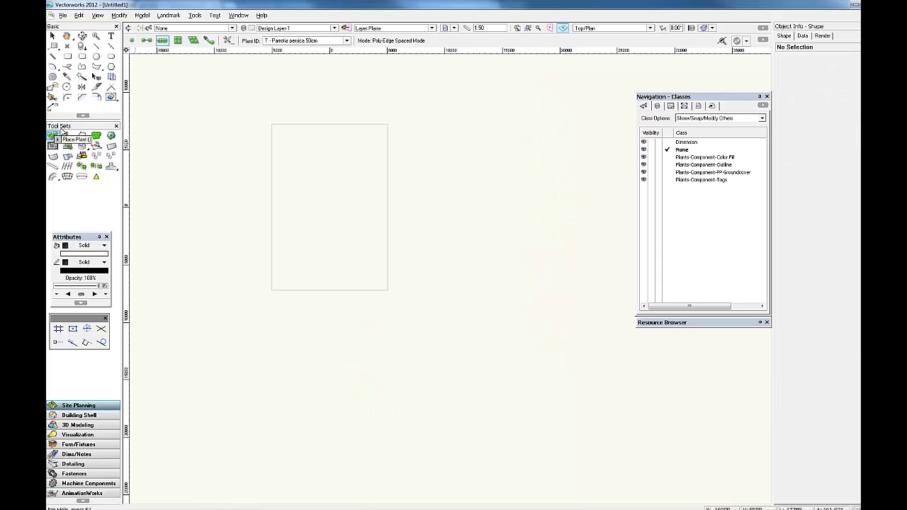
pyautogui.click(192, 40)
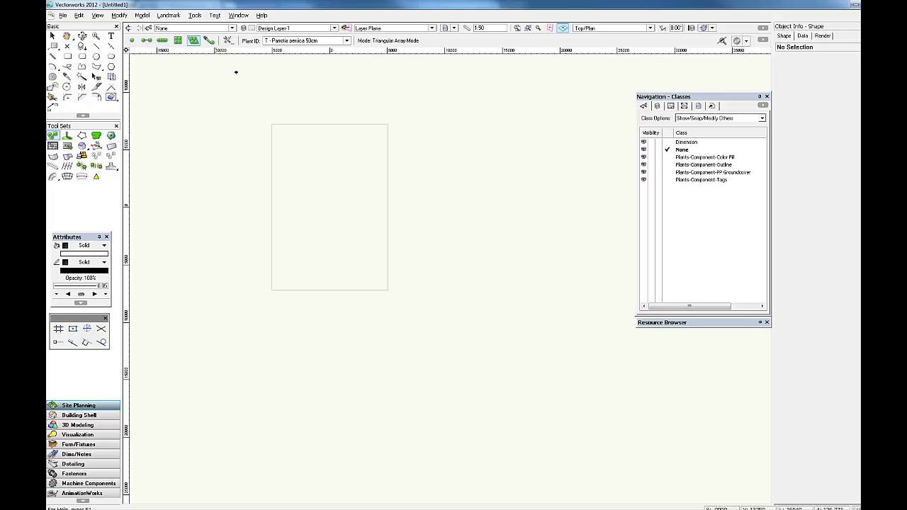
# - Trace the U-shaped bed outline to fill 487.28 sq m with a triangular Parrotia array
pyautogui.click(231, 123)
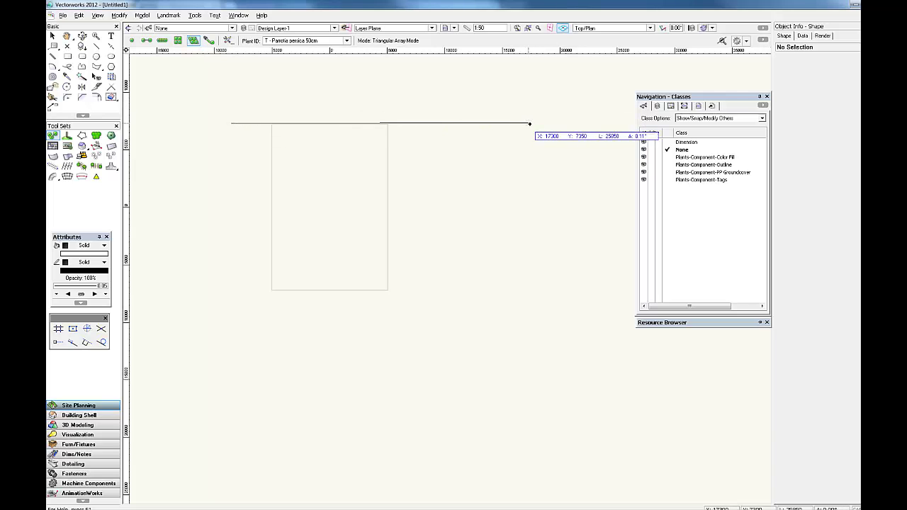
pyautogui.click(530, 123)
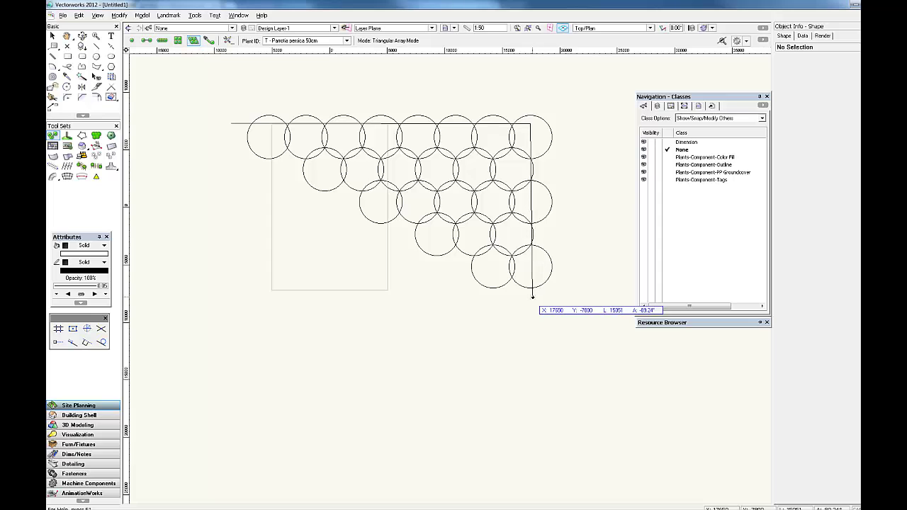
pyautogui.click(546, 421)
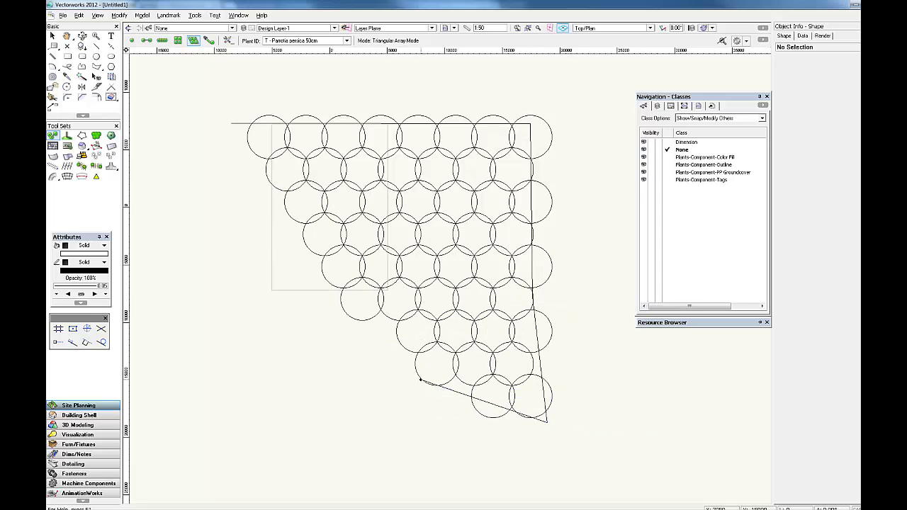
pyautogui.click(422, 380)
pyautogui.click(471, 182)
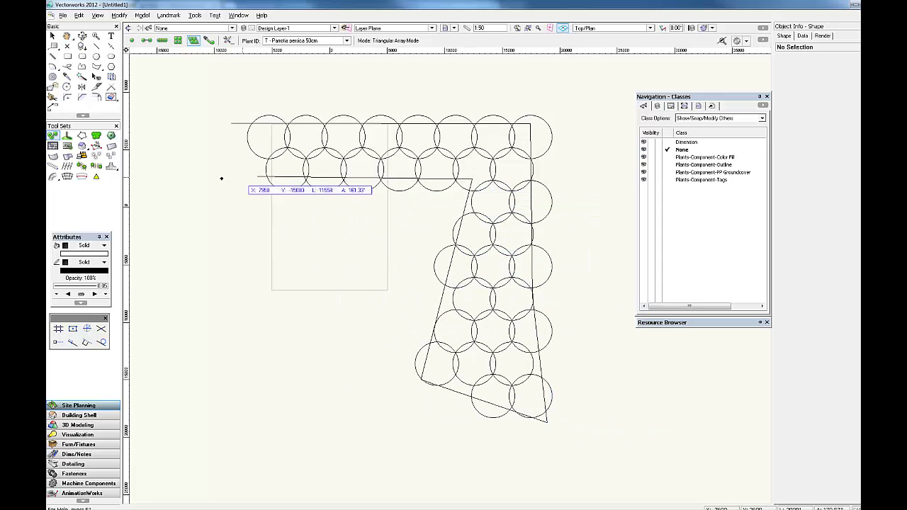
pyautogui.click(210, 409)
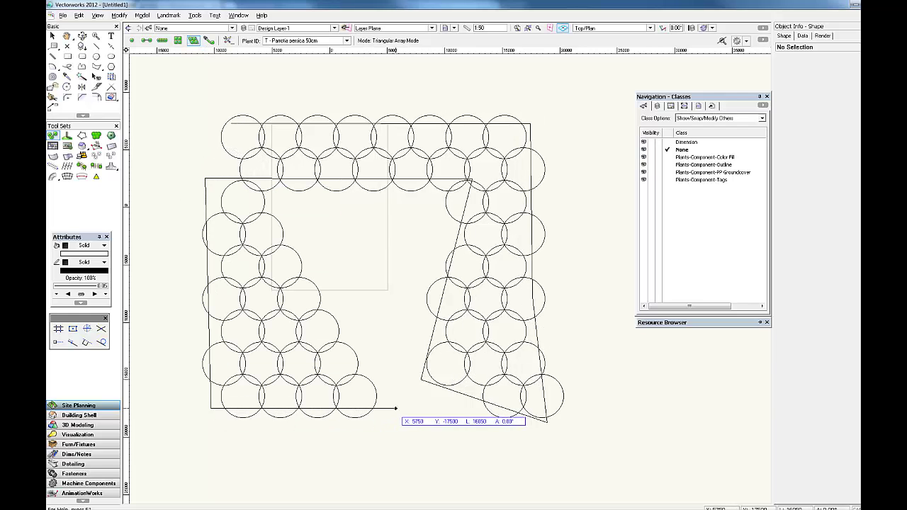
pyautogui.click(395, 409)
pyautogui.click(302, 471)
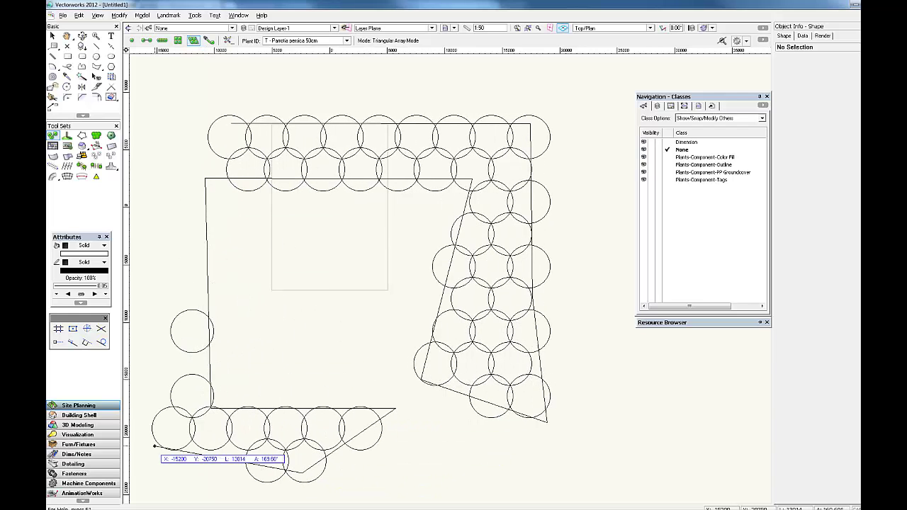
pyautogui.click(154, 446)
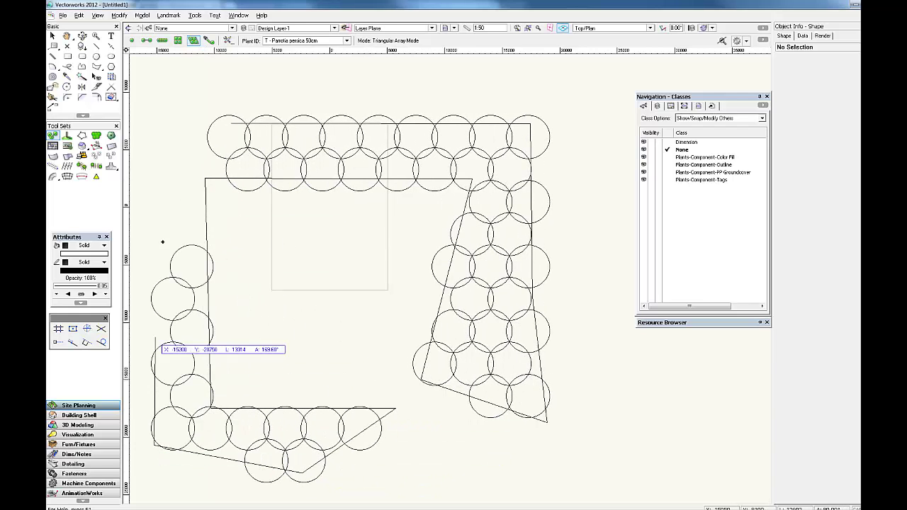
pyautogui.doubleClick(148, 119)
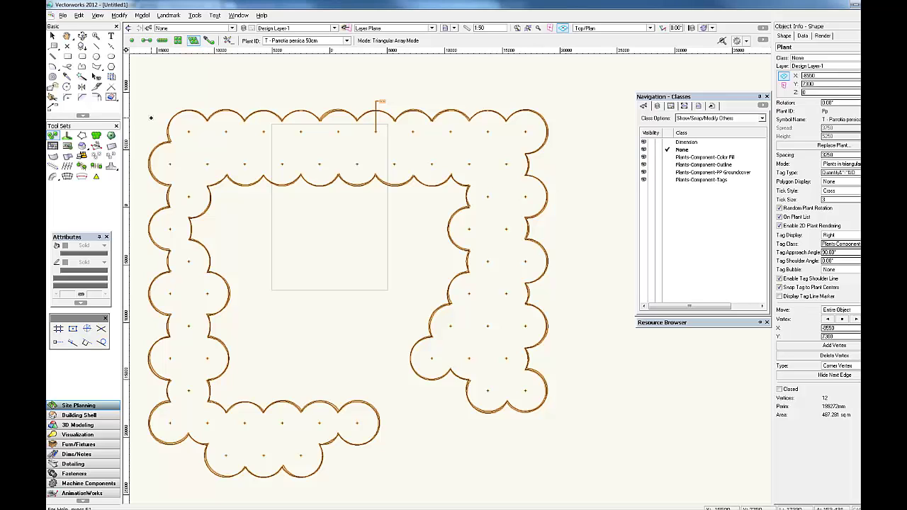
# - Snap the group's tag leader to a top-row plant centre and move the tag straight above it
pyautogui.click(52, 35)
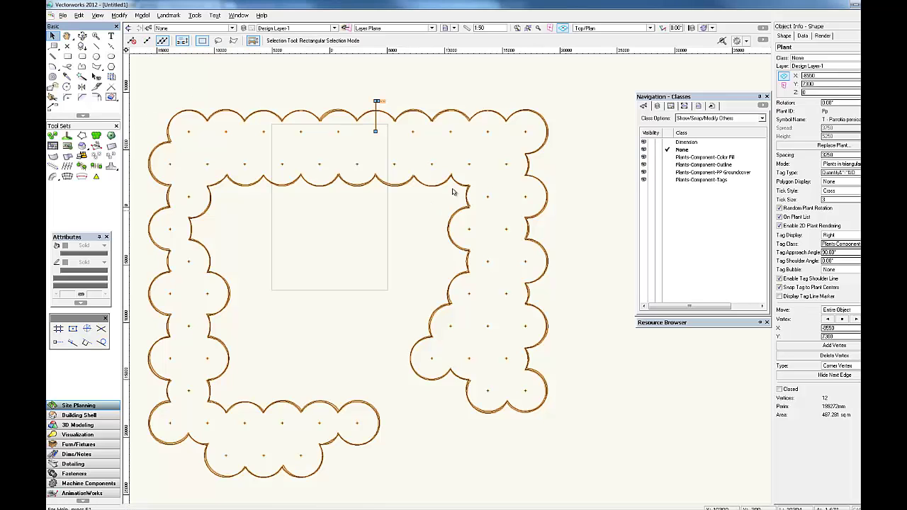
pyautogui.scroll(-1, 405, 294)
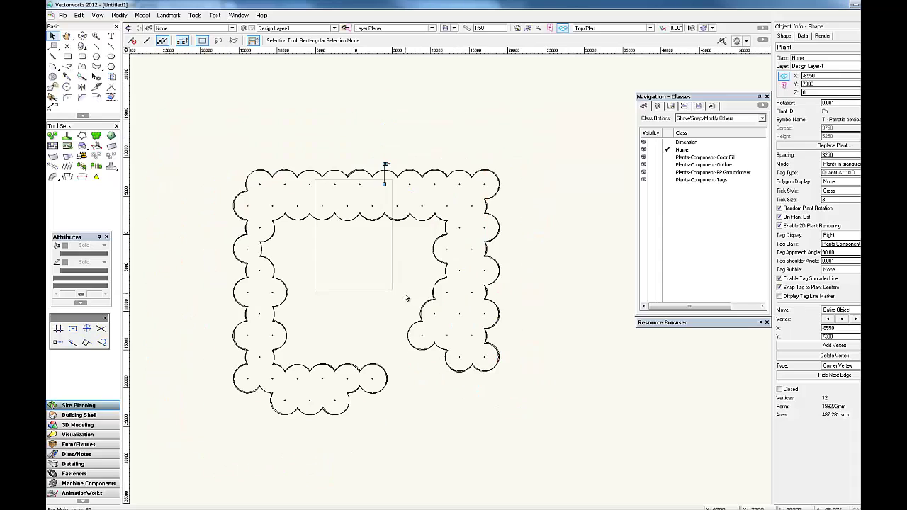
pyautogui.scroll(2, 383, 175)
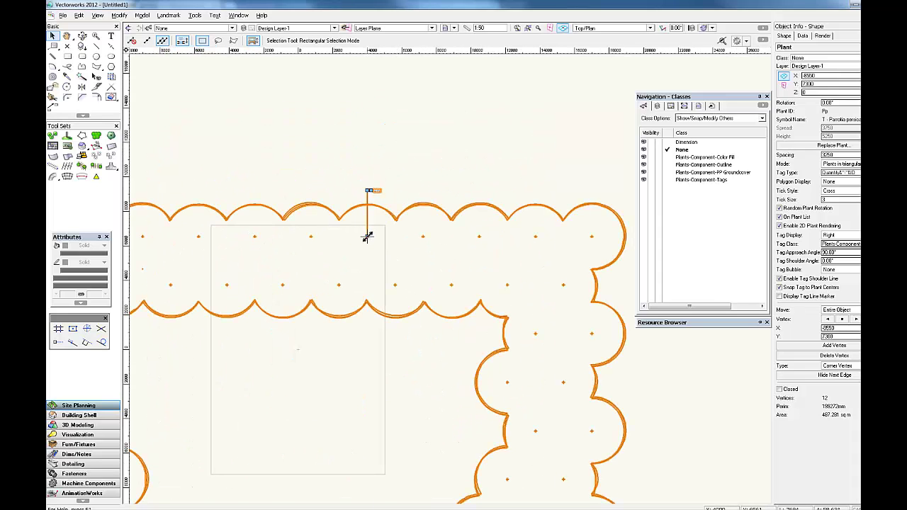
pyautogui.scroll(-2, 415, 154)
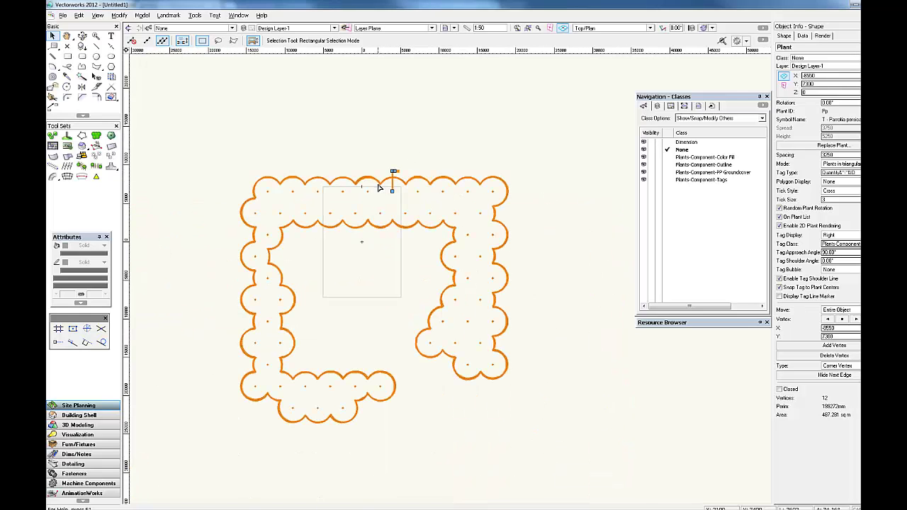
pyautogui.click(404, 142)
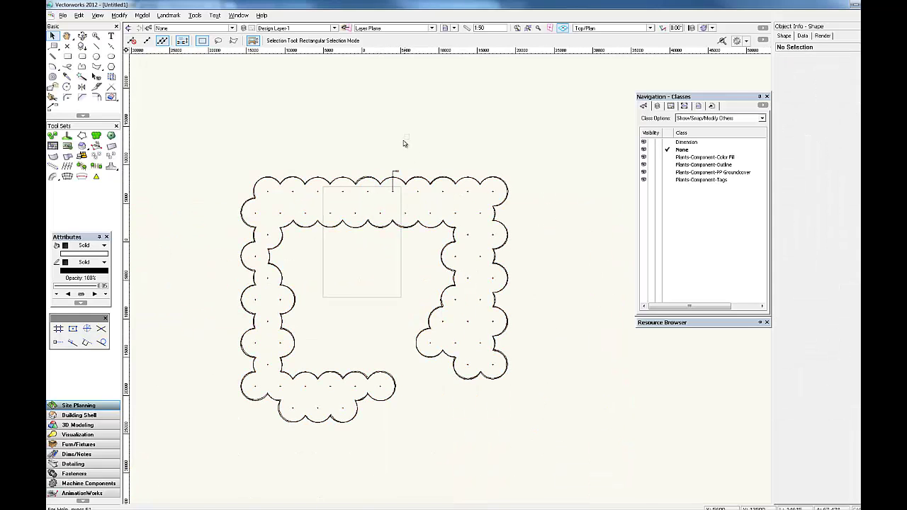
pyautogui.click(396, 175)
pyautogui.scroll(2, 396, 177)
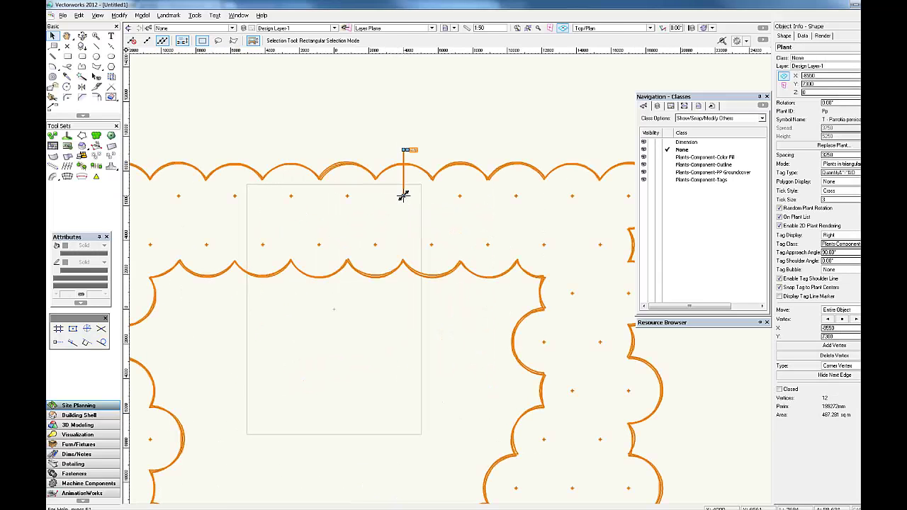
pyautogui.moveTo(404, 196); pyautogui.dragTo(347, 196)
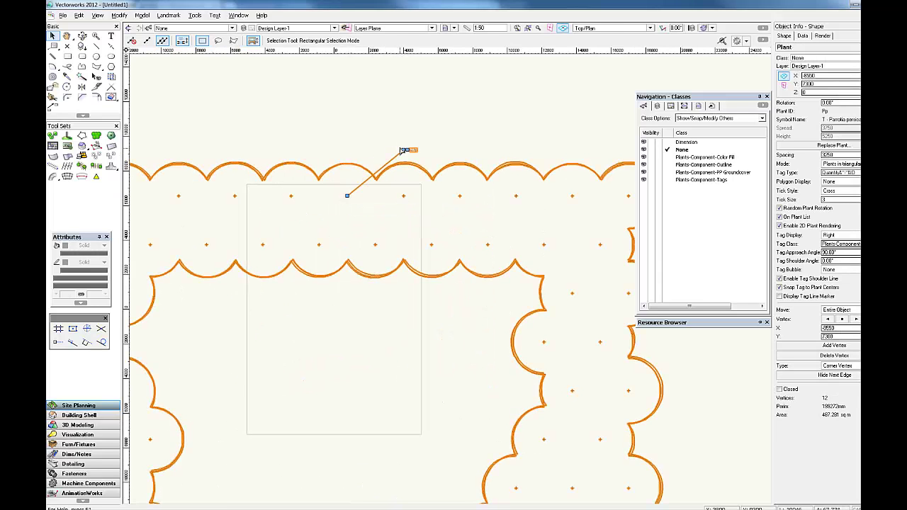
pyautogui.moveTo(405, 149)
pyautogui.mouseDown()
pyautogui.moveTo(316, 91)
pyautogui.moveTo(293, 104)
pyautogui.moveTo(348, 95)
pyautogui.mouseUp()
pyautogui.scroll(-3, 339, 191)
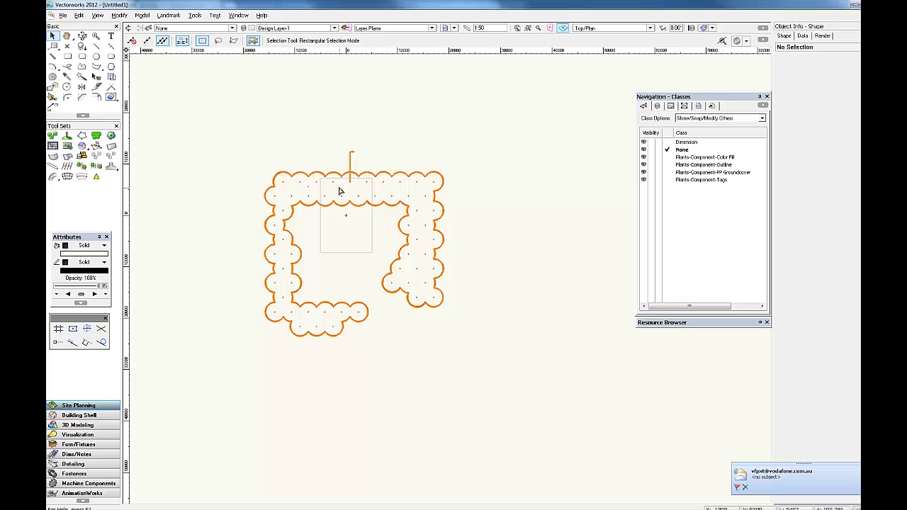